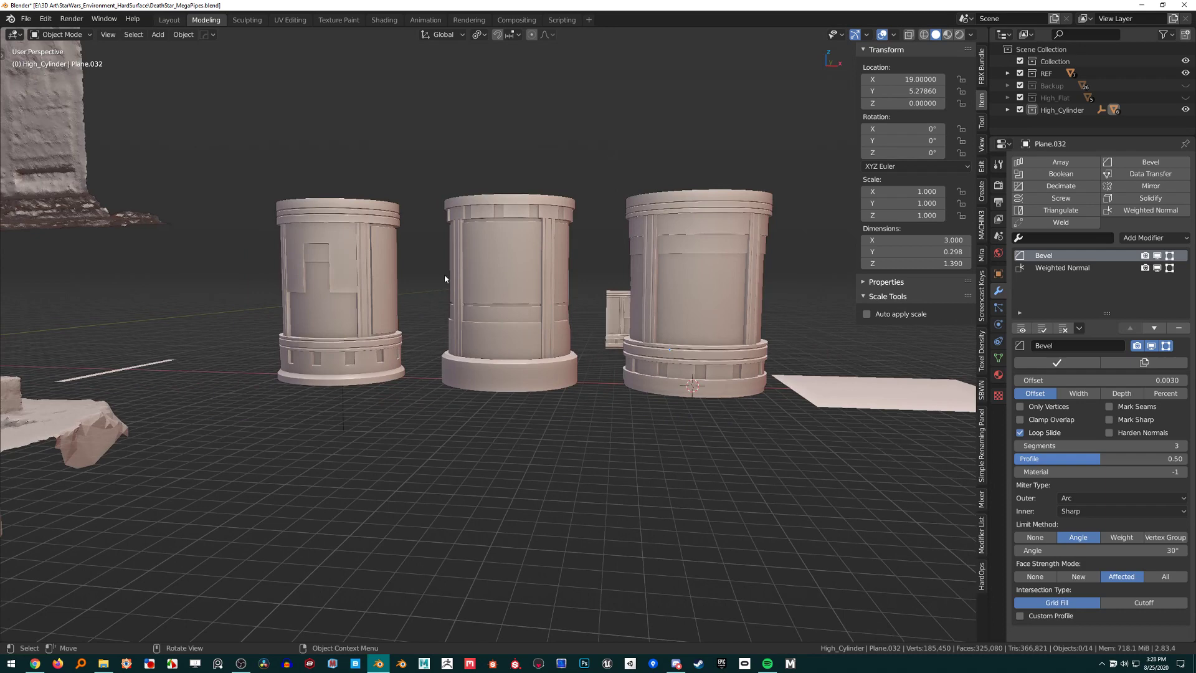
Examine the three panelled cylinders and the Displace One modifier of the cylinder nearest the reference column.
{"action": "scroll", "coordinate": [414, 292], "scroll_direction": "down", "scroll_amount": 5}
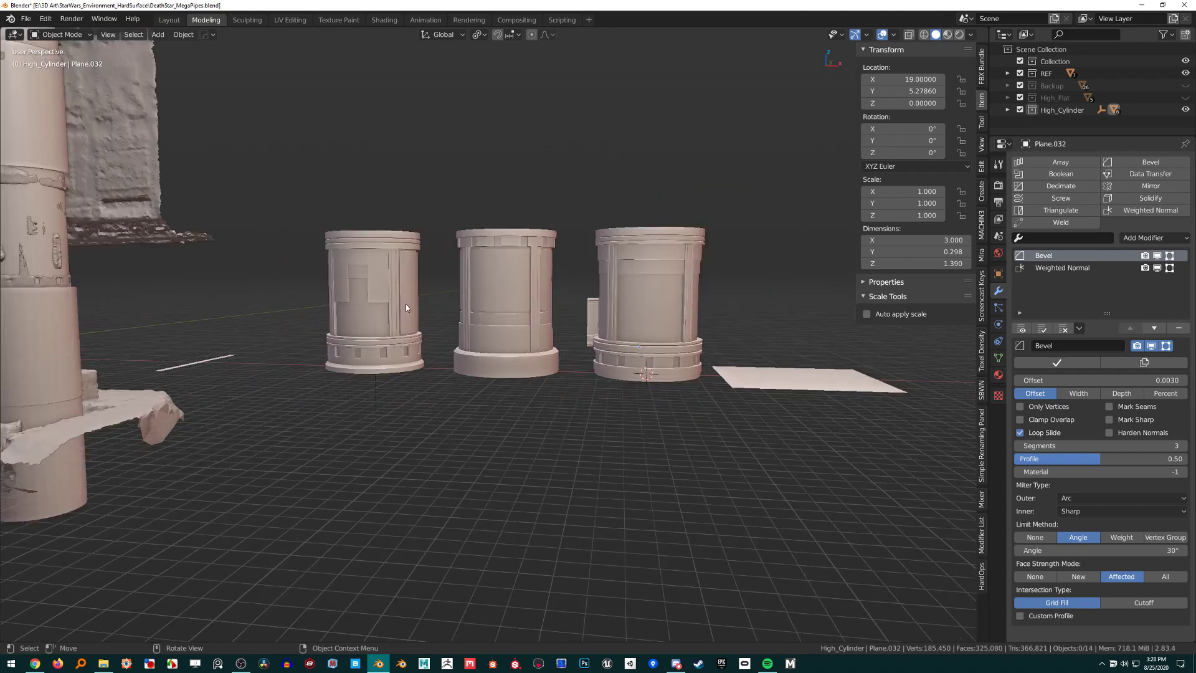
{"action": "middle_click_drag", "start_coordinate": [394, 295], "coordinate": [438, 311]}
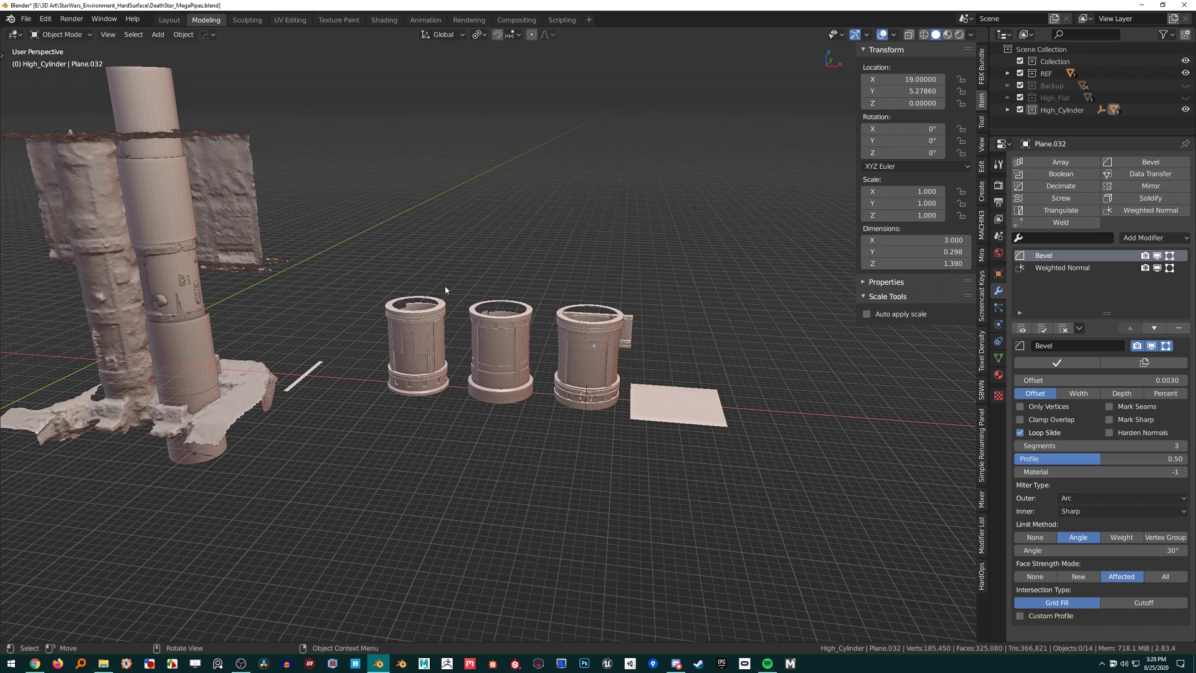
{"action": "scroll", "coordinate": [446, 296], "scroll_direction": "up", "scroll_amount": 4}
{"action": "scroll", "coordinate": [473, 284], "scroll_direction": "up", "scroll_amount": 2}
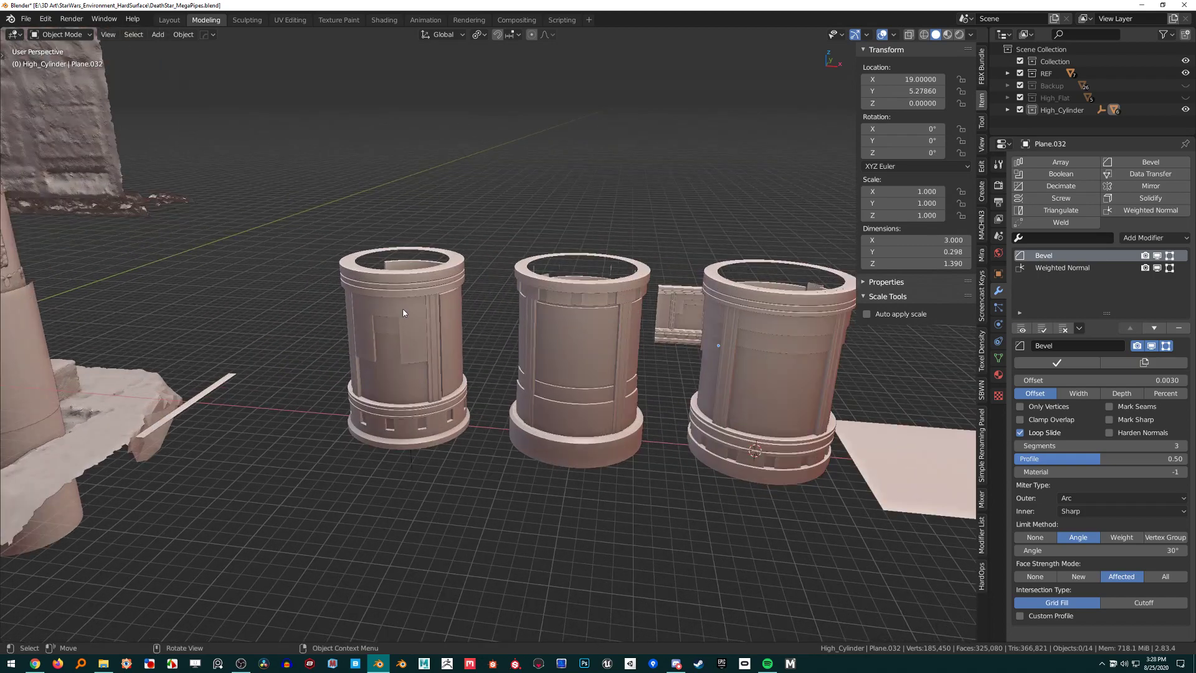
{"action": "left_click", "coordinate": [430, 300]}
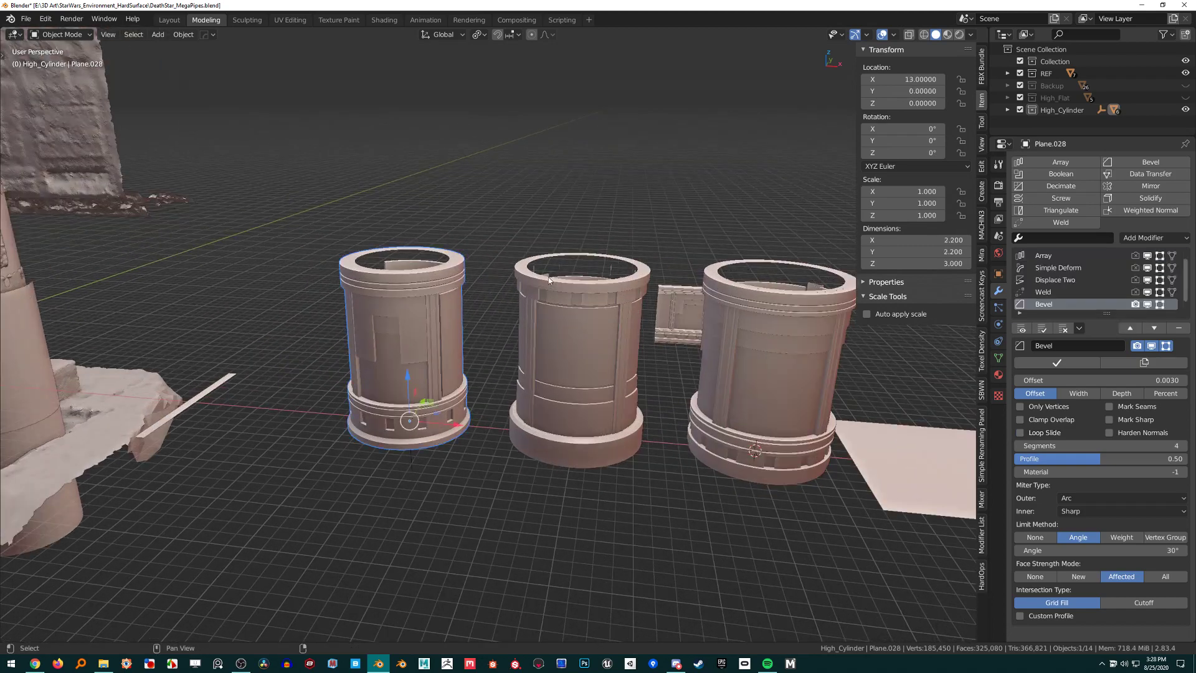
{"action": "left_click", "coordinate": [1055, 256]}
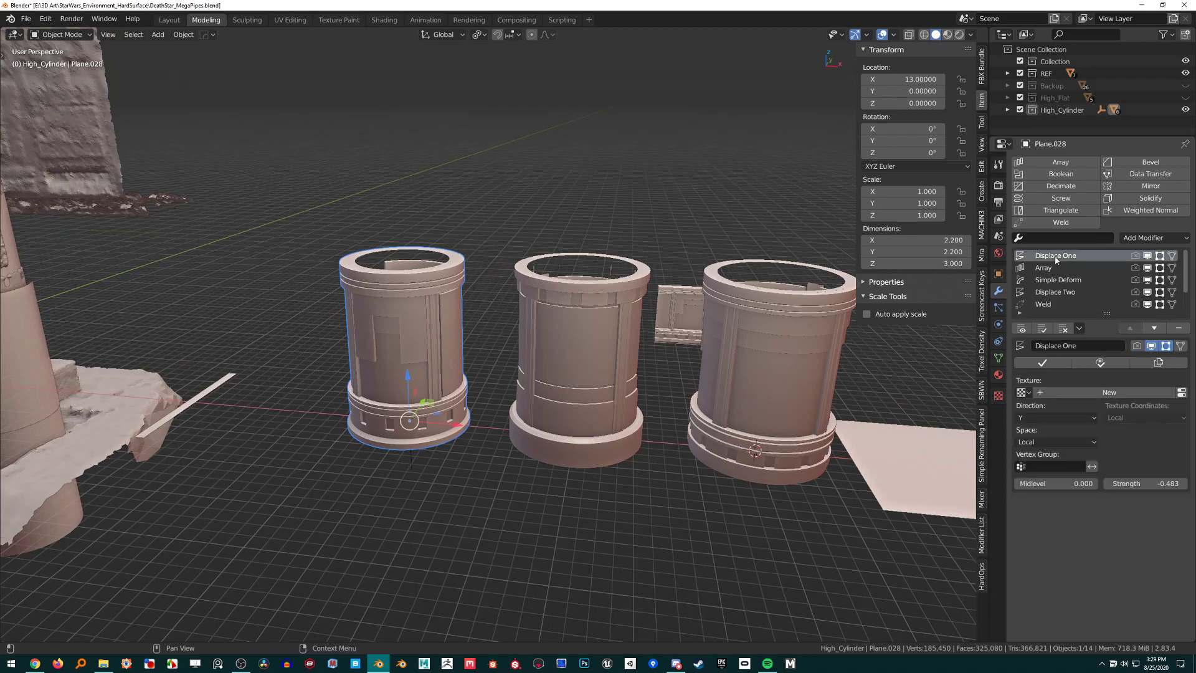
{"action": "scroll", "coordinate": [498, 282], "scroll_direction": "up", "scroll_amount": 3}
{"action": "scroll", "coordinate": [569, 282], "scroll_direction": "down", "scroll_amount": 5}
{"action": "left_click", "coordinate": [573, 288]}
{"action": "middle_click_drag", "start_coordinate": [573, 288], "coordinate": [568, 317]}
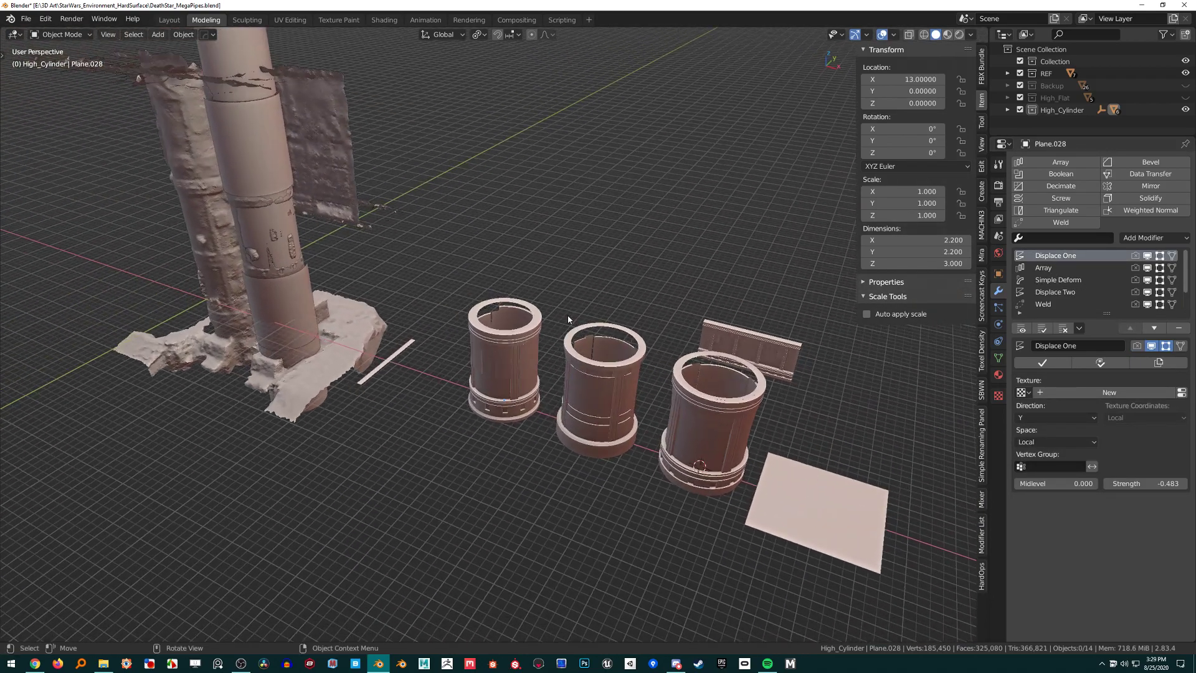
Examine the flat detailed panel behind the cylinders and the damaged pipe section of the reference column.
{"action": "scroll", "coordinate": [568, 317], "scroll_direction": "up", "scroll_amount": 3}
{"action": "middle_click_drag", "start_coordinate": [683, 326], "coordinate": [612, 305]}
{"action": "left_click", "coordinate": [643, 330]}
{"action": "scroll", "coordinate": [612, 306], "scroll_direction": "up", "scroll_amount": 4}
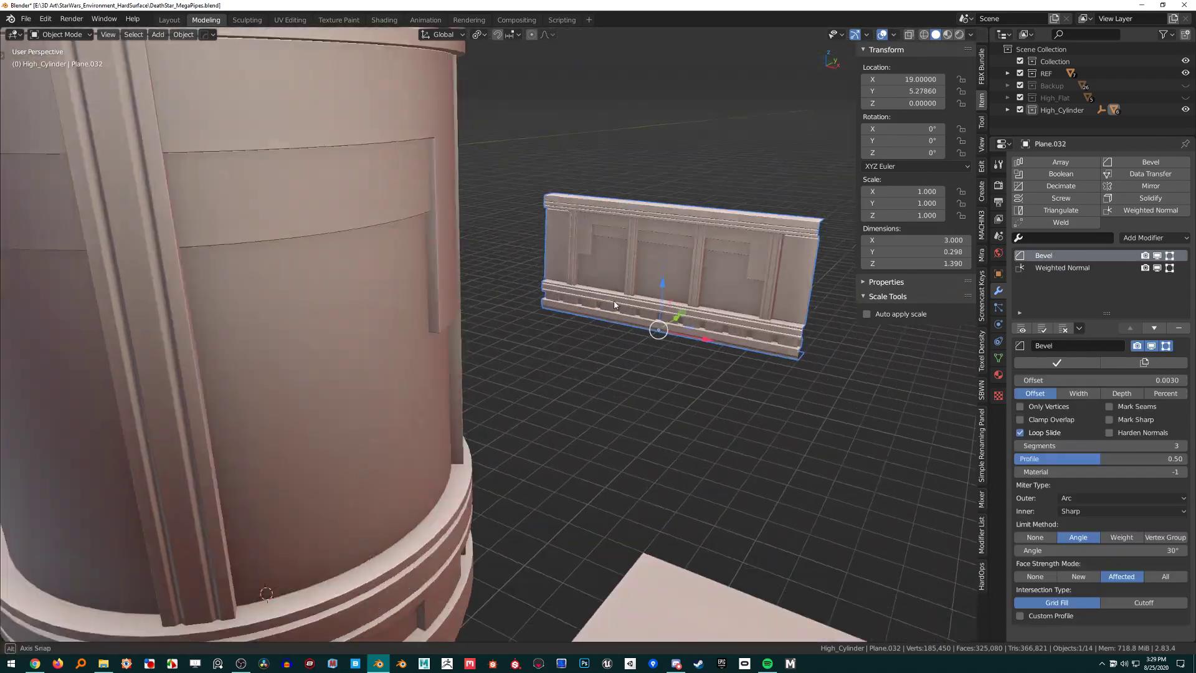
{"action": "scroll", "coordinate": [611, 305], "scroll_direction": "down", "scroll_amount": 3}
{"action": "middle_click_drag", "start_coordinate": [428, 248], "coordinate": [626, 345]}
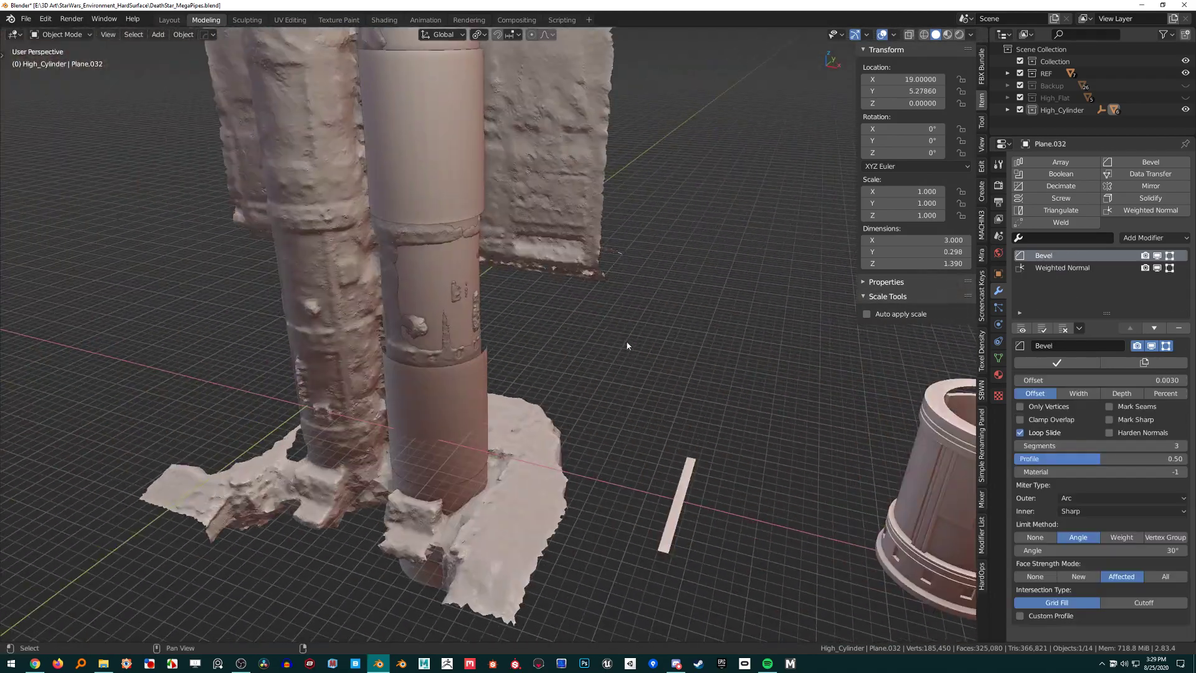
{"action": "left_click", "coordinate": [426, 268]}
{"action": "middle_click_drag", "start_coordinate": [426, 269], "coordinate": [473, 245]}
{"action": "scroll", "coordinate": [470, 297], "scroll_direction": "up", "scroll_amount": 2}
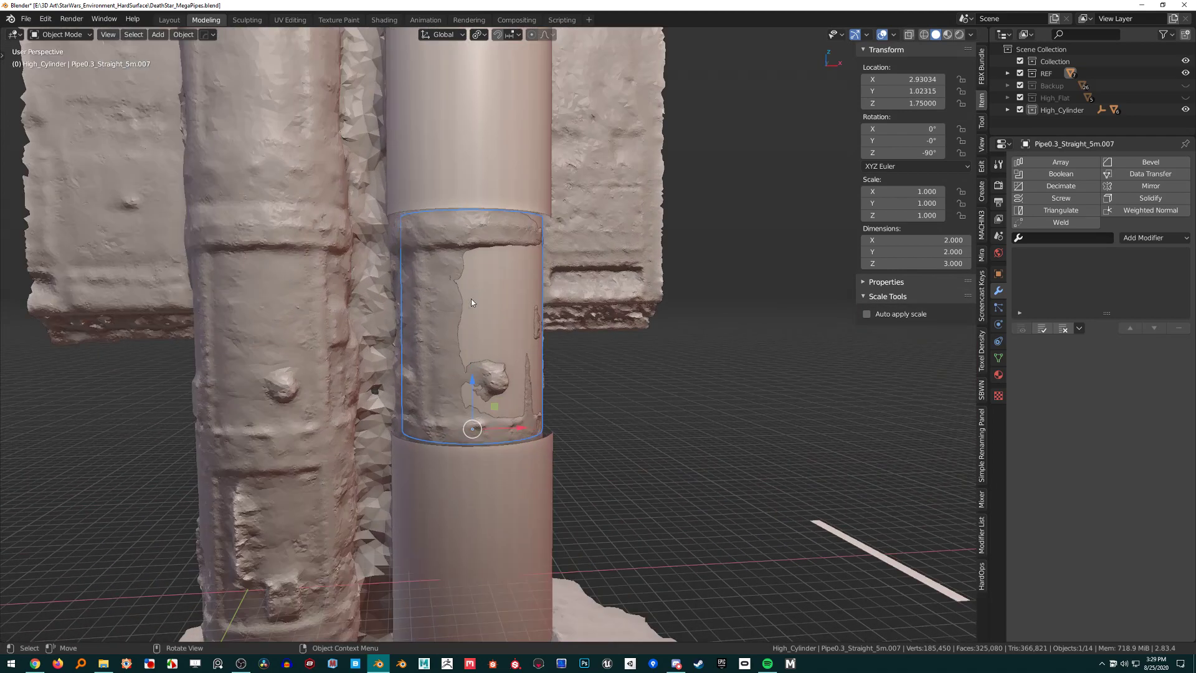
{"action": "mouse_move", "coordinate": [471, 302]}
{"action": "middle_mouse_down"}
{"action": "mouse_move", "coordinate": [471, 337]}
{"action": "mouse_move", "coordinate": [466, 303]}
{"action": "middle_mouse_up"}
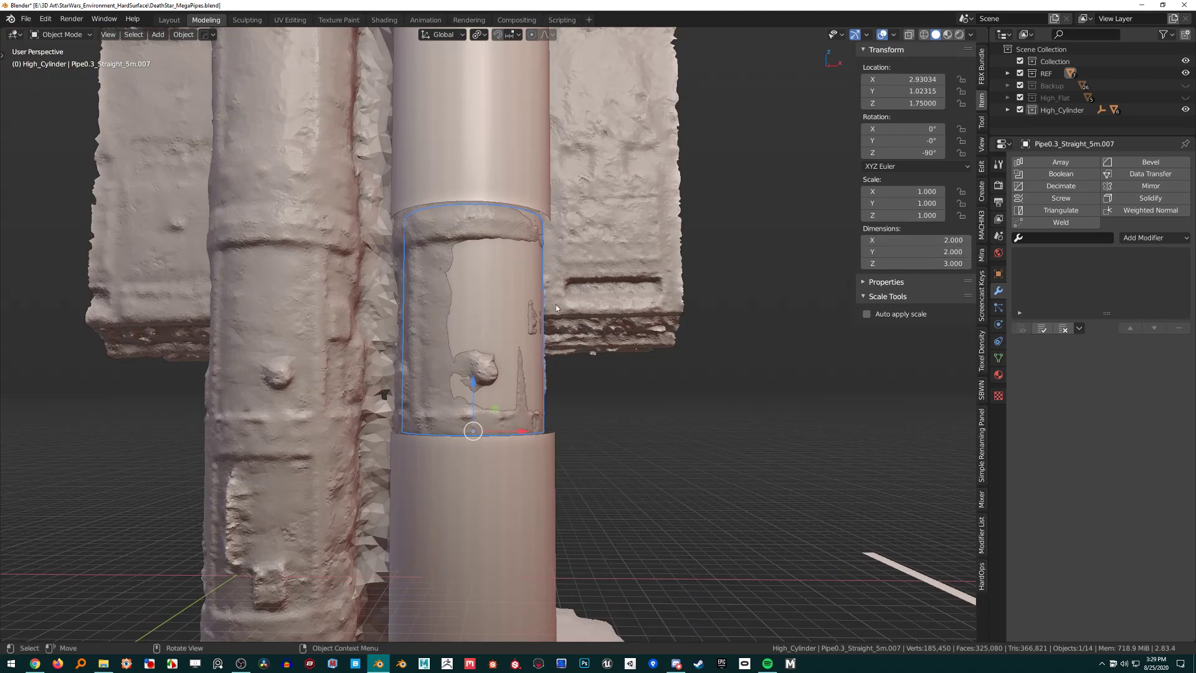
Duplicate a plain pipe section of the reference column and place the copy in open space behind the cylinders, keeping its height.
{"action": "middle_click_drag", "start_coordinate": [555, 304], "coordinate": [446, 338]}
{"action": "key", "text": "shift+d"}
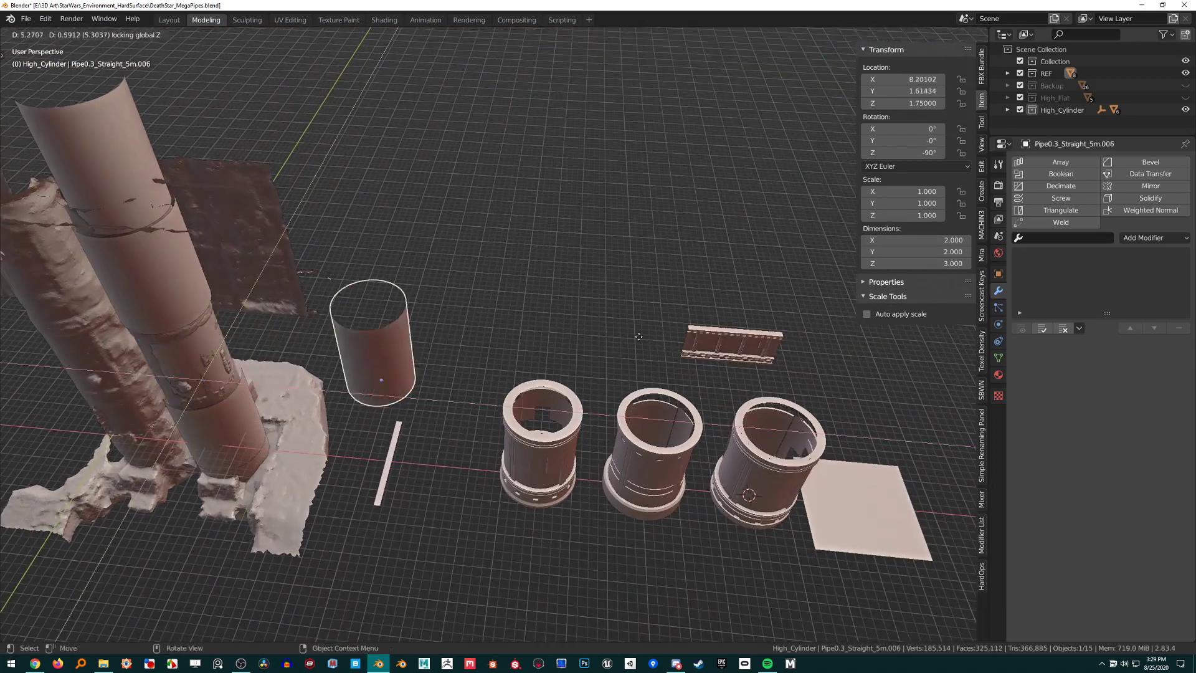
{"action": "left_click", "coordinate": [743, 339]}
Snap the 3D cursor to the origin of the flat detailed panel.
{"action": "left_click", "coordinate": [743, 339]}
{"action": "scroll", "coordinate": [743, 343], "scroll_direction": "up", "scroll_amount": 3}
{"action": "middle_click_drag", "start_coordinate": [683, 342], "coordinate": [592, 299]}
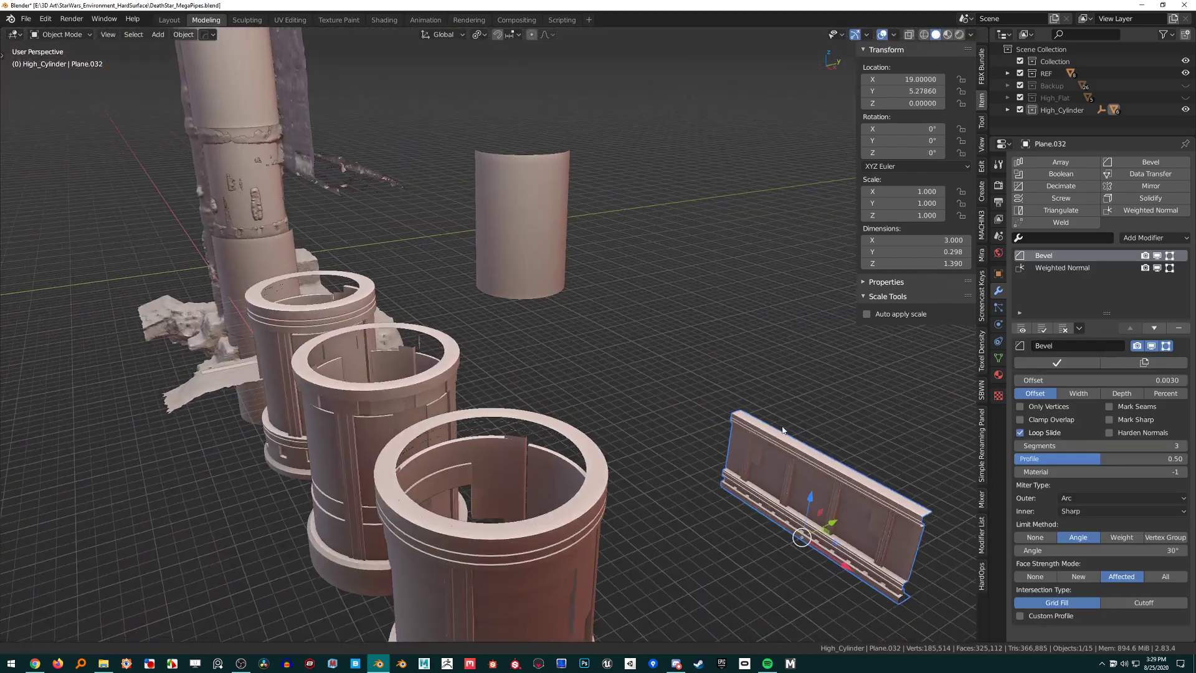
{"action": "middle_click_drag", "start_coordinate": [779, 427], "coordinate": [573, 381], "text": "shift"}
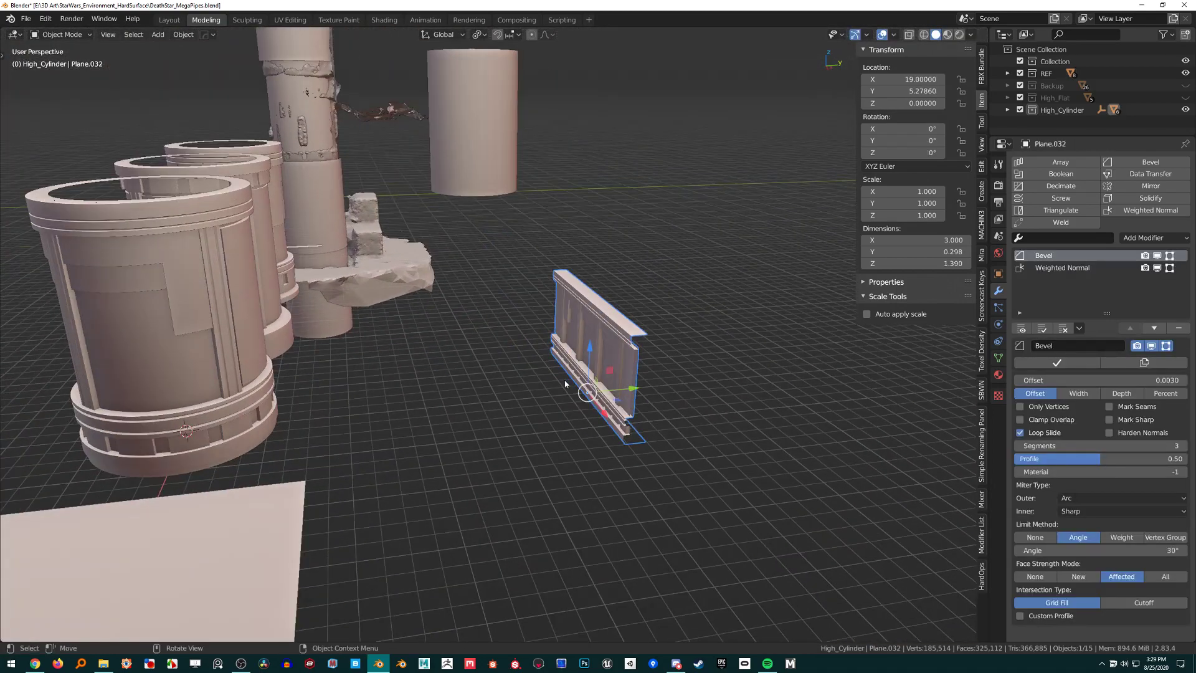
{"action": "key", "text": "shift+s"}
{"action": "left_click", "coordinate": [556, 449]}
Snap the duplicated pipe section to the 3D cursor at the flat panel.
{"action": "left_click", "coordinate": [469, 121]}
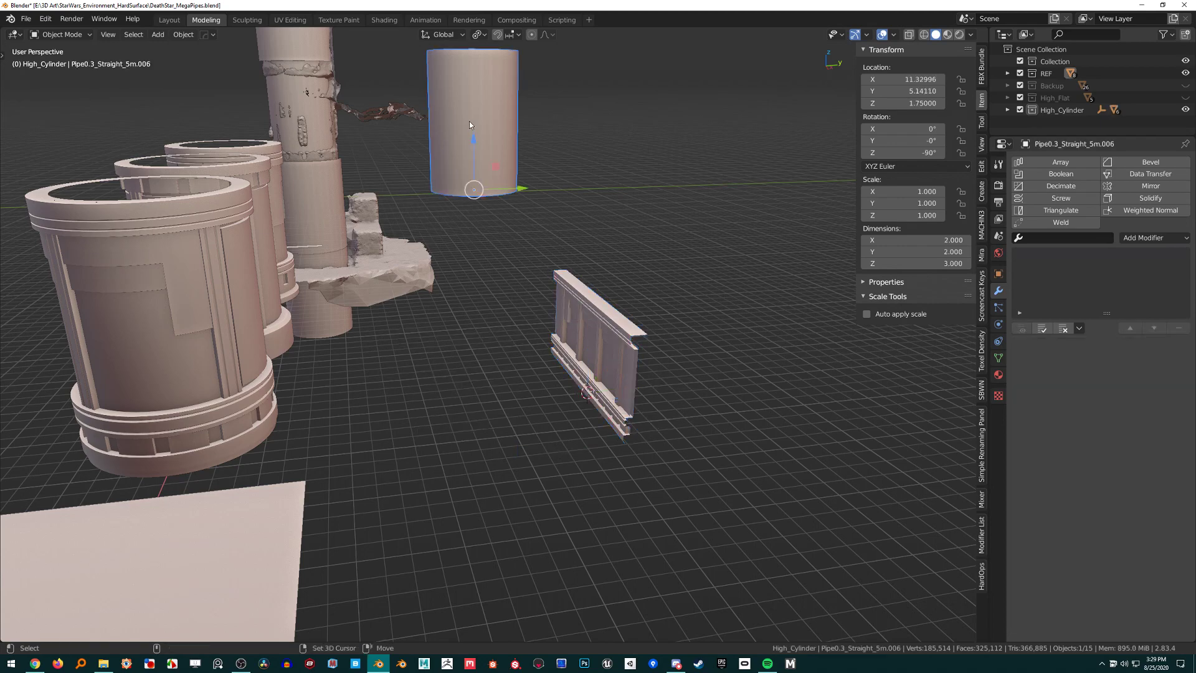
{"action": "key", "text": "shift+s"}
{"action": "left_click", "coordinate": [469, 57]}
{"action": "scroll", "coordinate": [602, 284], "scroll_direction": "up", "scroll_amount": 5}
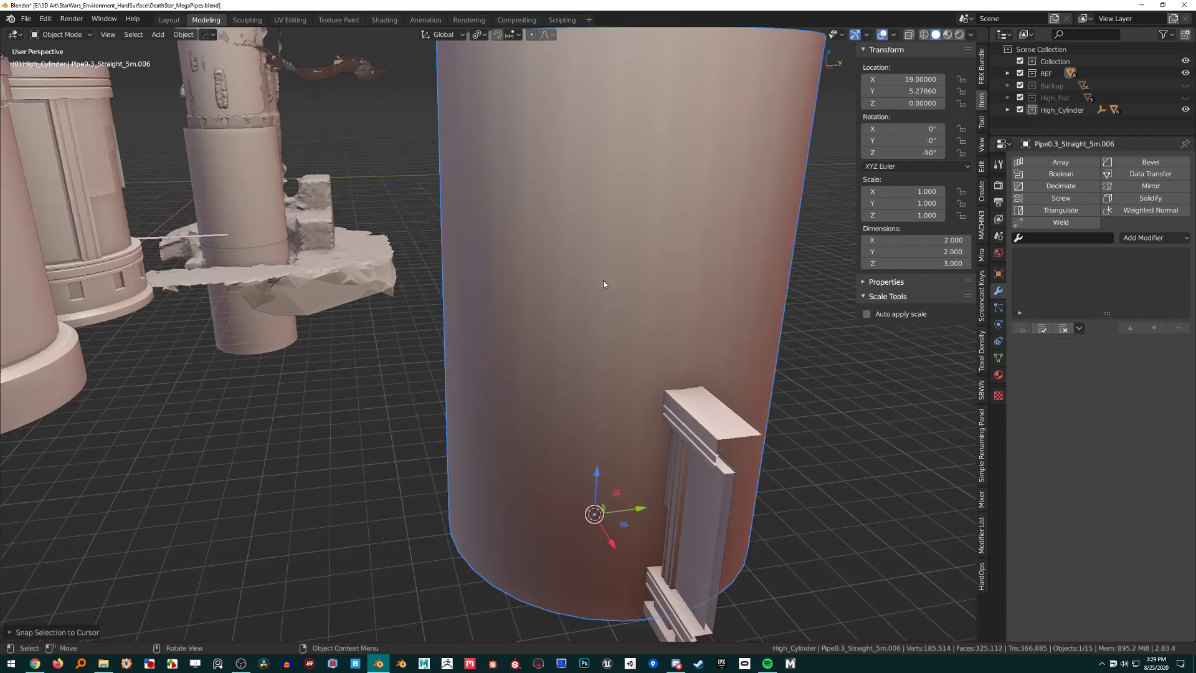
{"action": "scroll", "coordinate": [630, 304], "scroll_direction": "down", "scroll_amount": 5}
{"action": "middle_click_drag", "start_coordinate": [736, 330], "coordinate": [472, 292], "text": "shift"}
Add a Planar Decimate modifier to the flat panel, place it first in the modifier stack and apply it.
{"action": "left_click", "coordinate": [446, 296]}
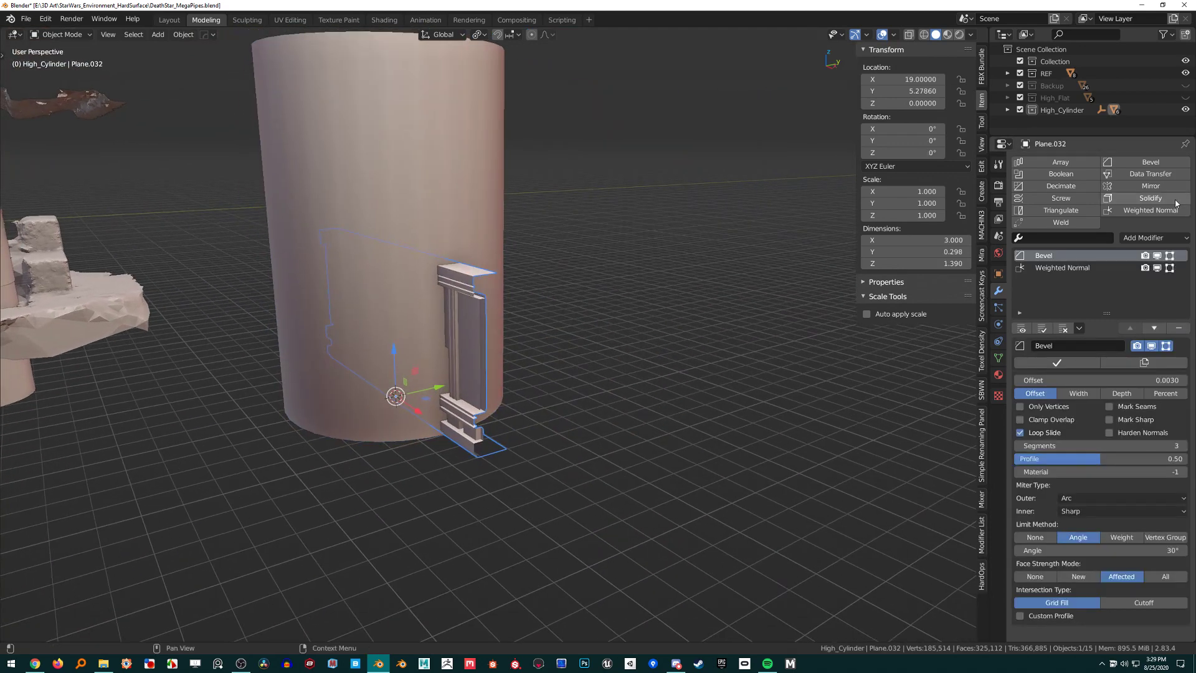
{"action": "left_click", "coordinate": [1080, 187]}
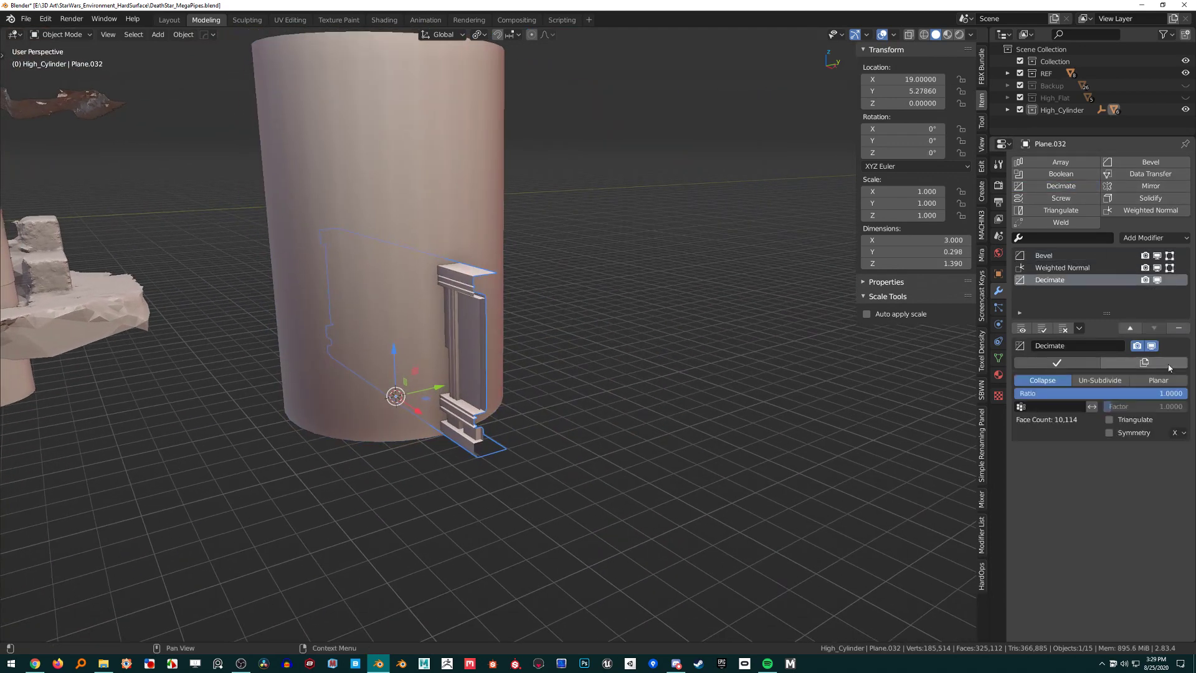
{"action": "left_click", "coordinate": [1150, 380]}
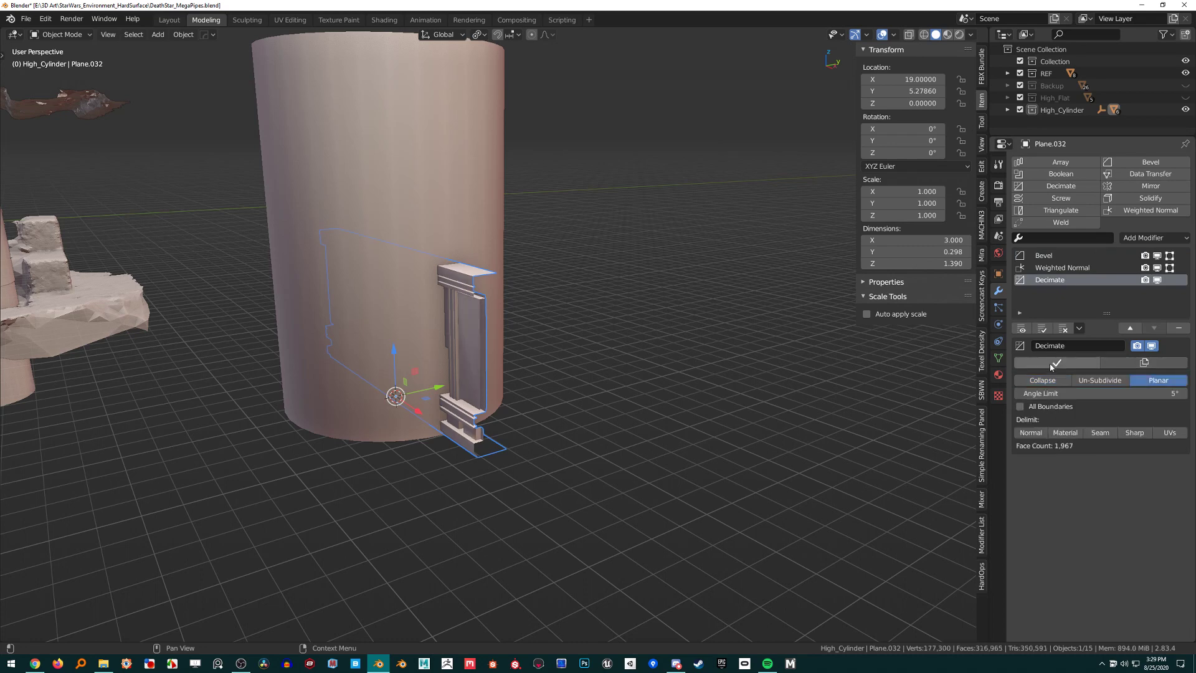
{"action": "left_click", "coordinate": [1131, 328]}
{"action": "left_click", "coordinate": [1132, 325]}
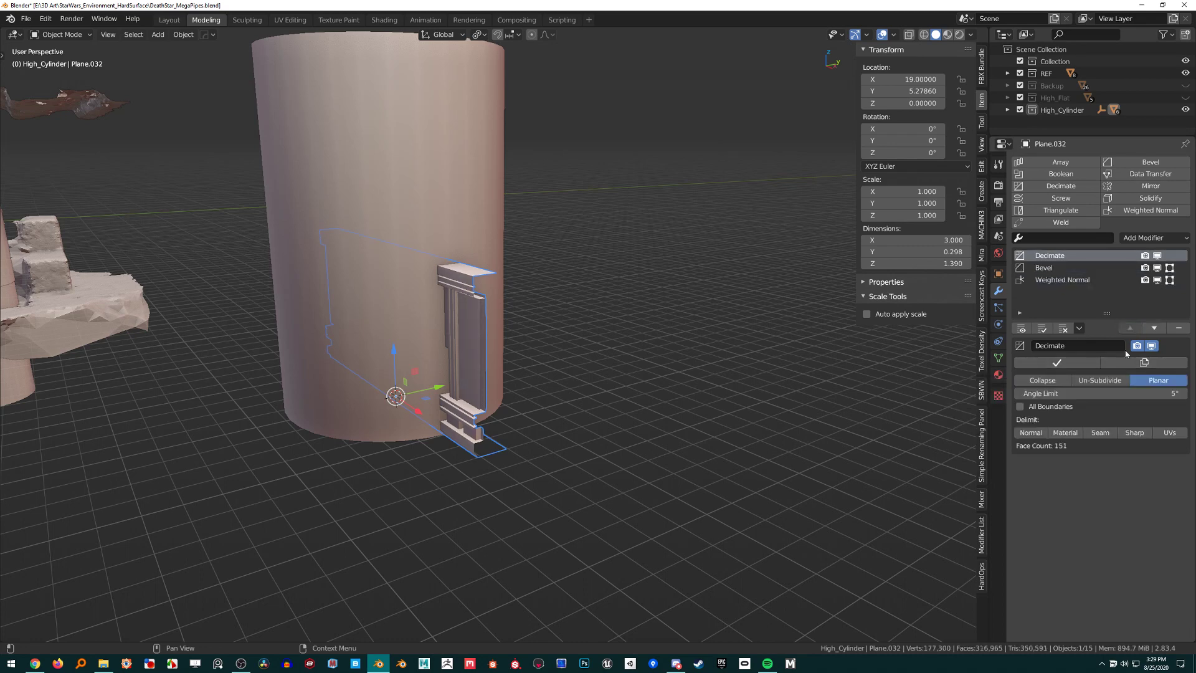
{"action": "left_click", "coordinate": [1057, 362]}
Inspect the flat panel's decimated mesh in isolation, checking its edges and shading.
{"action": "key", "text": "Tab"}
{"action": "scroll", "coordinate": [455, 312], "scroll_direction": "up", "scroll_amount": 3}
{"action": "middle_click_drag", "start_coordinate": [463, 314], "coordinate": [500, 294]}
{"action": "key", "text": "Tab"}
{"action": "key", "text": "KP_Divide"}
{"action": "scroll", "coordinate": [555, 289], "scroll_direction": "up", "scroll_amount": 3}
{"action": "key", "text": "Tab"}
{"action": "key", "text": "Tab"}
{"action": "scroll", "coordinate": [573, 262], "scroll_direction": "down", "scroll_amount": 3}
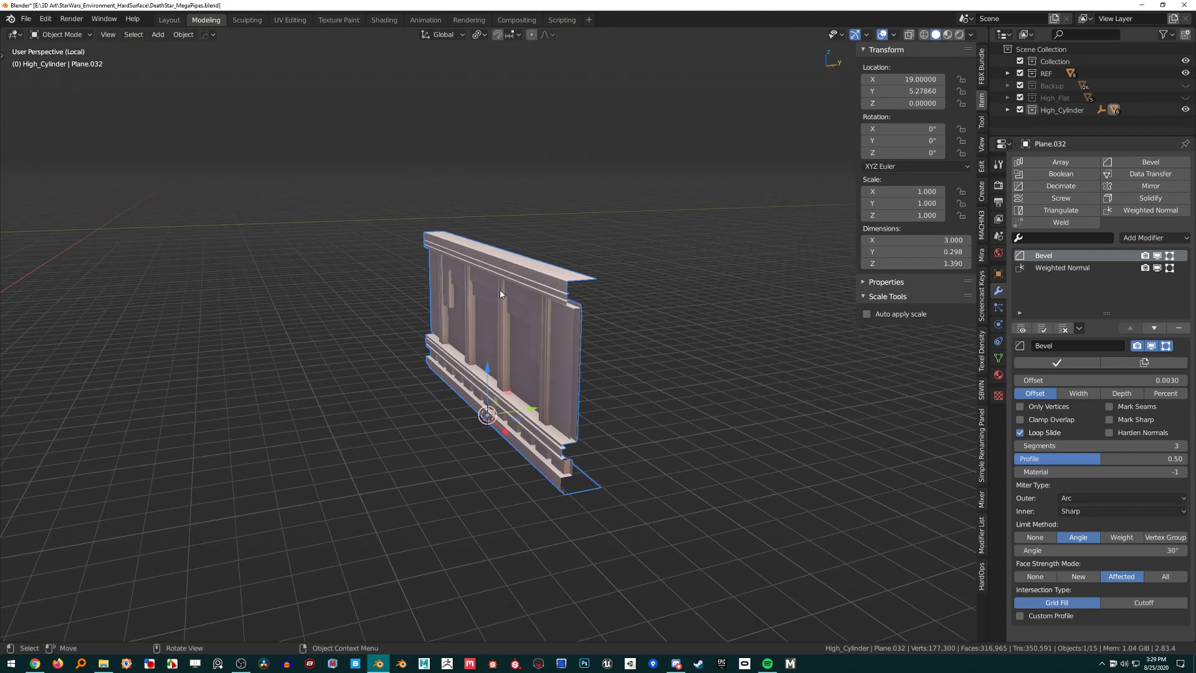
{"action": "key", "text": "alt+space"}
{"action": "key", "text": "Escape"}
{"action": "key", "text": "alt+z"}
{"action": "scroll", "coordinate": [499, 289], "scroll_direction": "down", "scroll_amount": 2}
{"action": "key", "text": "alt+z"}
{"action": "key", "text": "slash"}
{"action": "scroll", "coordinate": [496, 287], "scroll_direction": "down", "scroll_amount": 3}
{"action": "middle_click_drag", "start_coordinate": [496, 286], "coordinate": [663, 272]}
Compare the flat panel's face layout with the round pipe section beside it.
{"action": "key", "text": "Tab"}
{"action": "scroll", "coordinate": [499, 312], "scroll_direction": "up", "scroll_amount": 6}
{"action": "scroll", "coordinate": [548, 293], "scroll_direction": "down", "scroll_amount": 5}
{"action": "scroll", "coordinate": [557, 292], "scroll_direction": "up", "scroll_amount": 3}
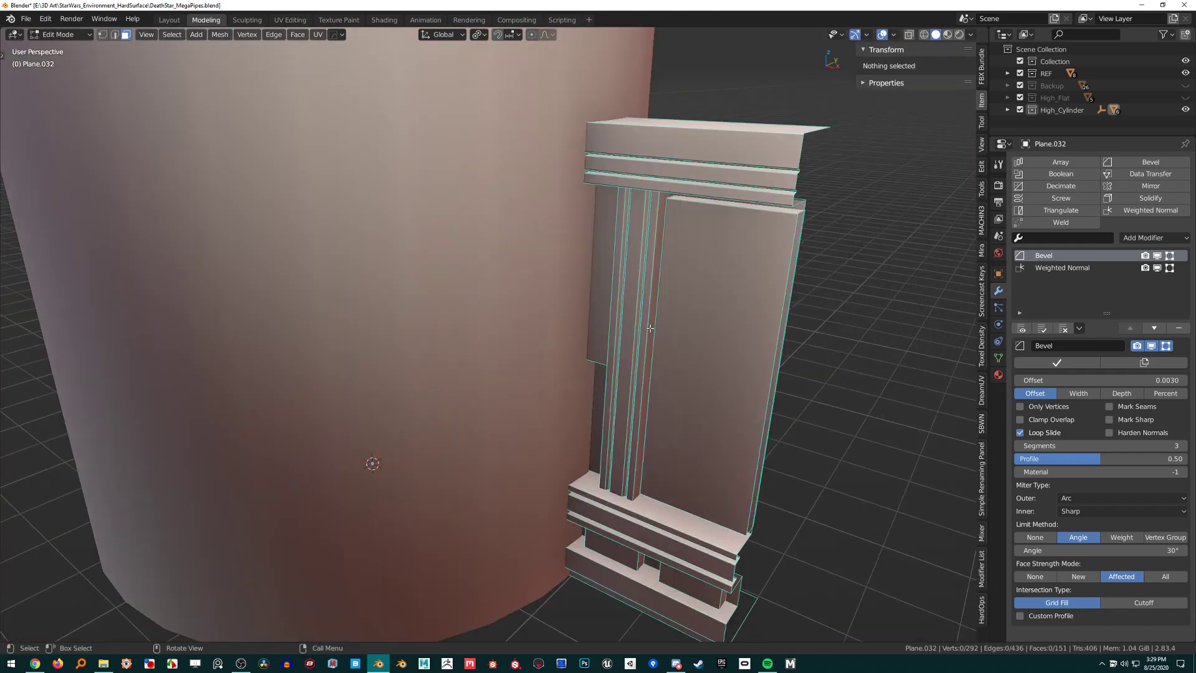
{"action": "scroll", "coordinate": [478, 285], "scroll_direction": "down", "scroll_amount": 4}
{"action": "key", "text": "Tab"}
{"action": "scroll", "coordinate": [478, 286], "scroll_direction": "down", "scroll_amount": 2}
{"action": "mouse_move", "coordinate": [486, 293]}
{"action": "middle_mouse_down"}
{"action": "mouse_move", "coordinate": [521, 312]}
{"action": "mouse_move", "coordinate": [484, 283]}
{"action": "middle_mouse_up"}
{"action": "scroll", "coordinate": [495, 278], "scroll_direction": "up", "scroll_amount": 3}
Isolate the flat panel in Edit Mode and Dice its mesh along X only with 59 segments, using Knife Project.
{"action": "key", "text": "Tab"}
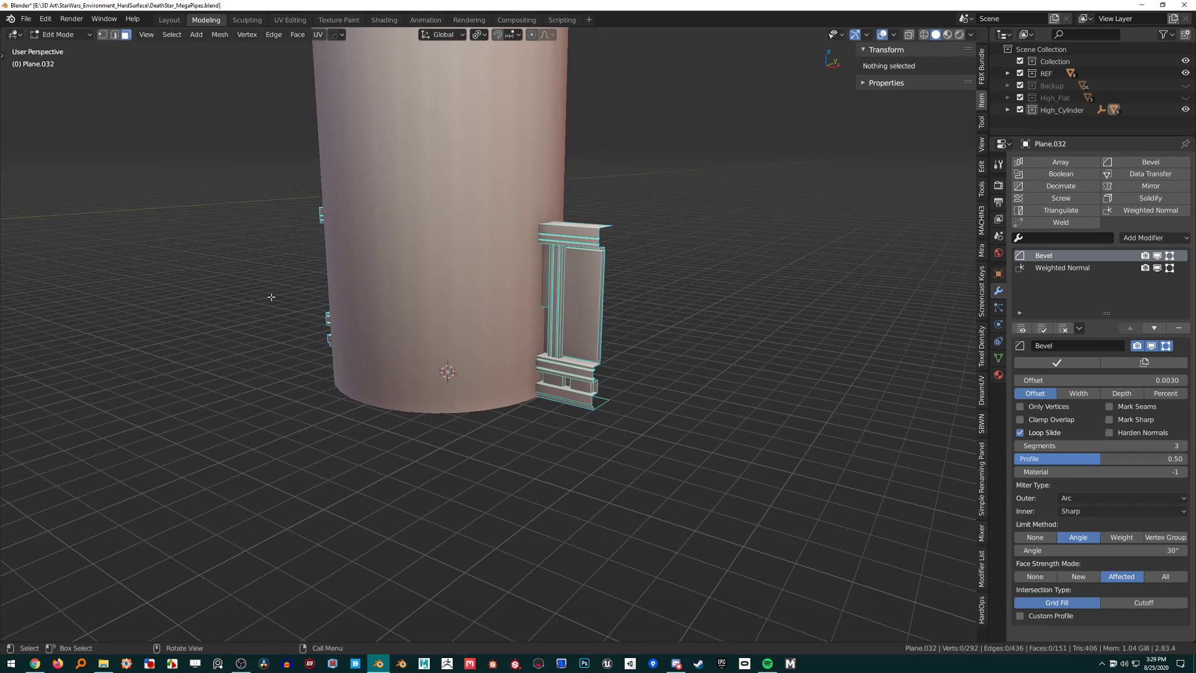
{"action": "mouse_move", "coordinate": [460, 254]}
{"action": "middle_mouse_down"}
{"action": "mouse_move", "coordinate": [486, 255]}
{"action": "mouse_move", "coordinate": [464, 246]}
{"action": "mouse_move", "coordinate": [472, 263]}
{"action": "middle_mouse_up"}
{"action": "scroll", "coordinate": [472, 263], "scroll_direction": "up", "scroll_amount": 2}
{"action": "key", "text": "q"}
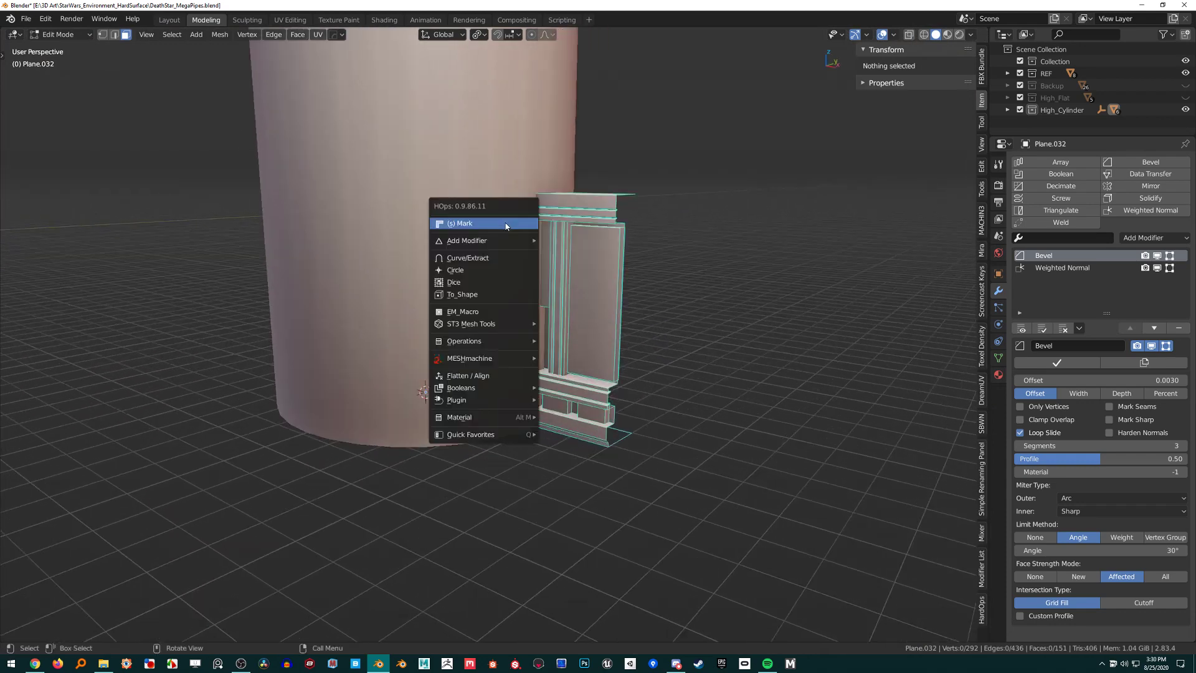
{"action": "key", "text": "KP_Divide"}
{"action": "key", "text": "q"}
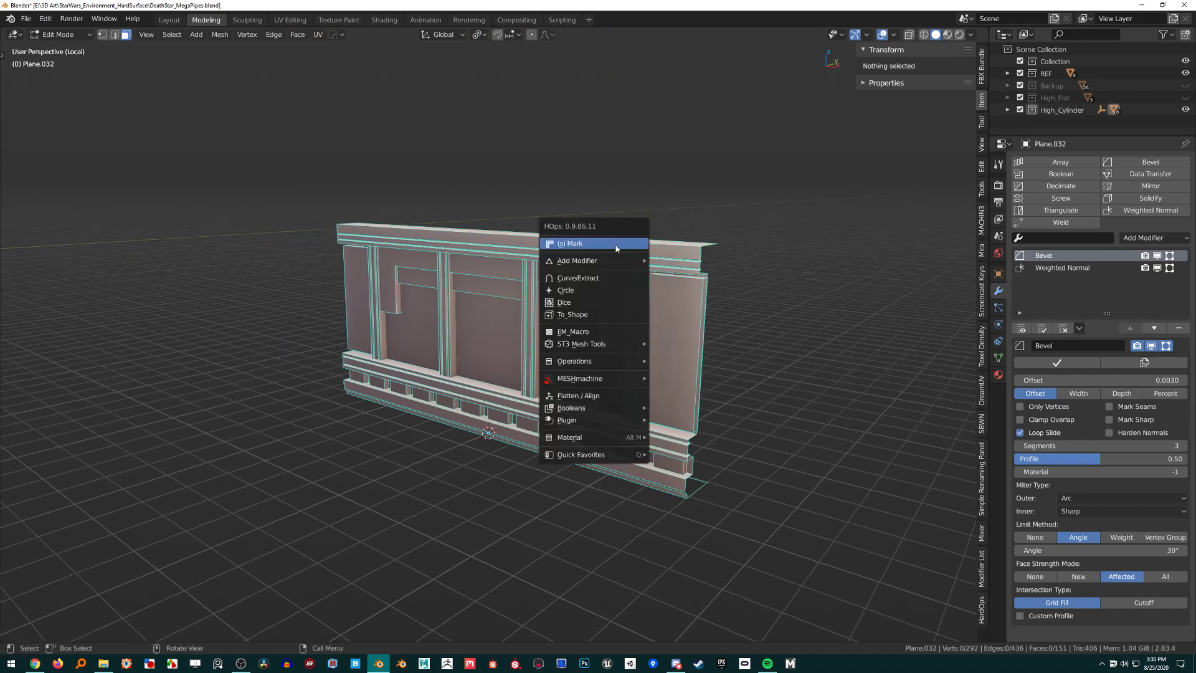
{"action": "mouse_move", "coordinate": [620, 265]}
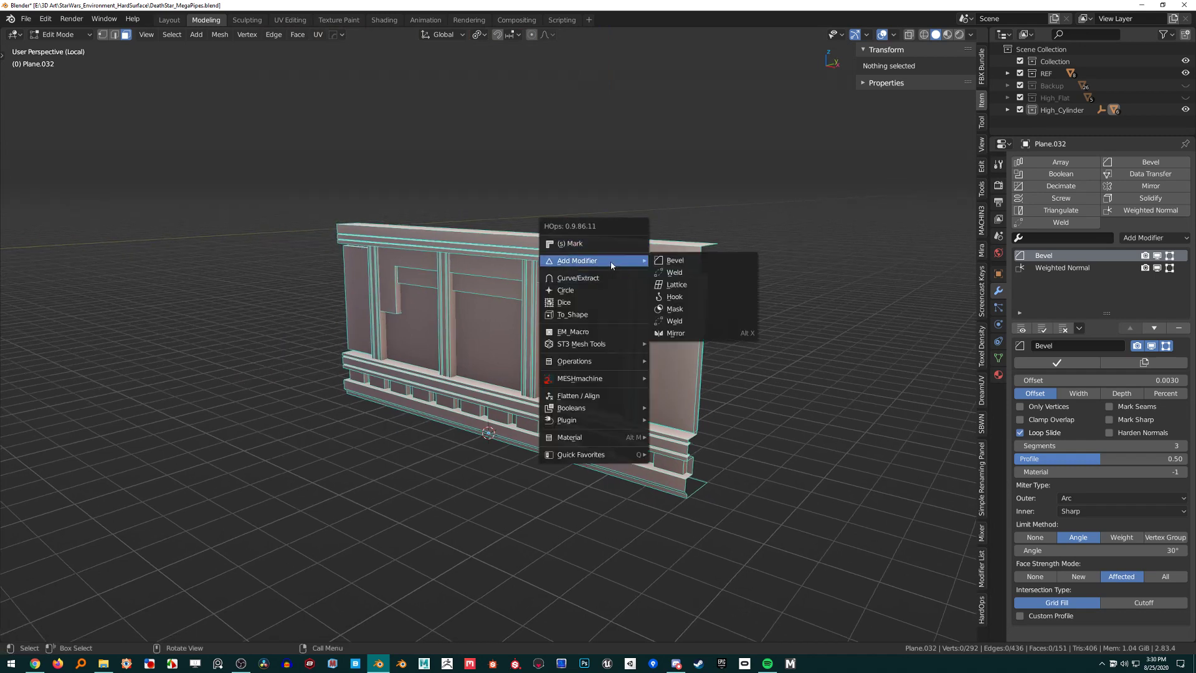
{"action": "left_click", "coordinate": [584, 302]}
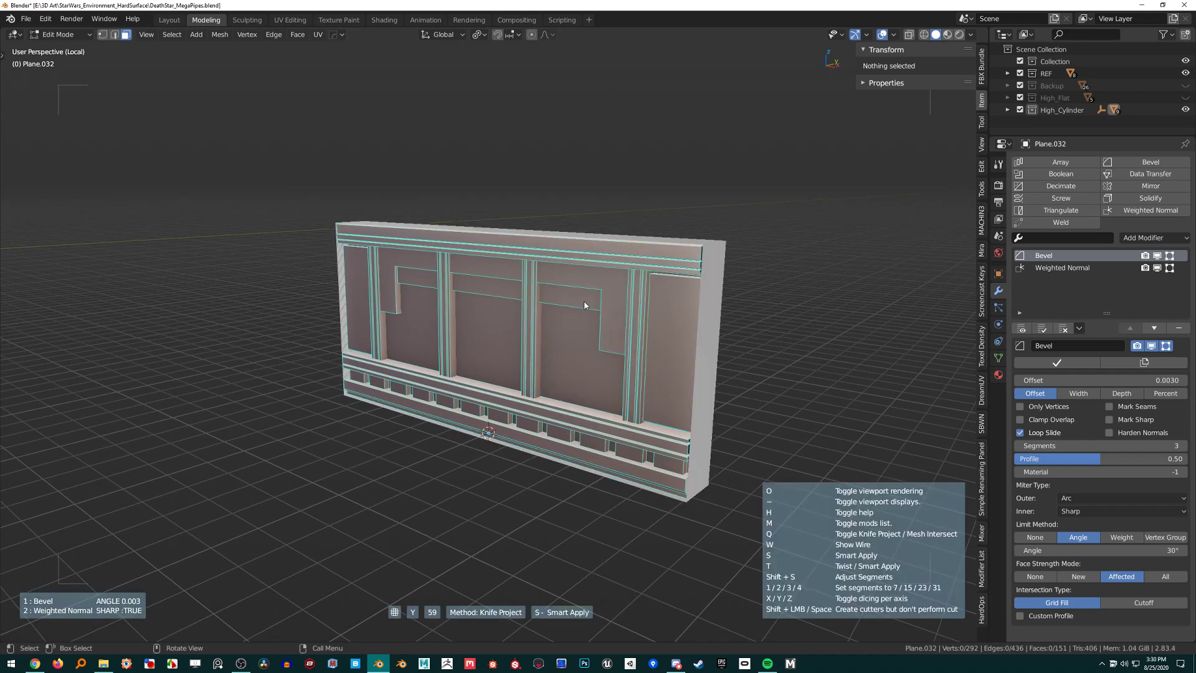
{"action": "key", "text": "z"}
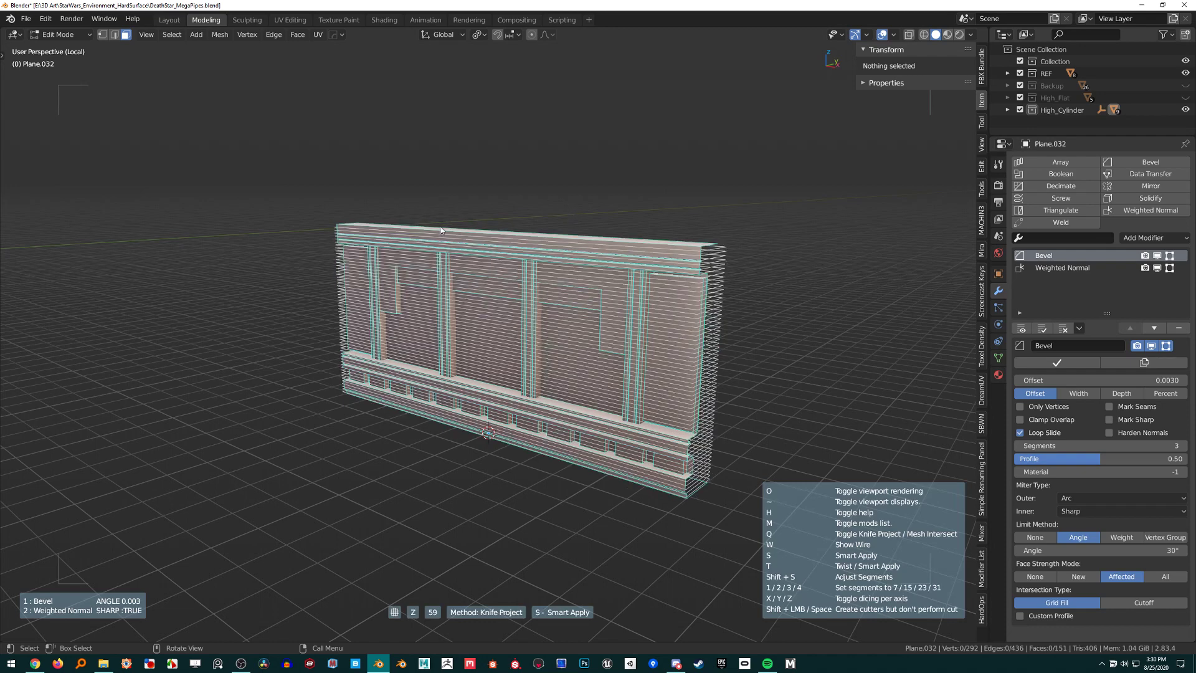
{"action": "key", "text": "x"}
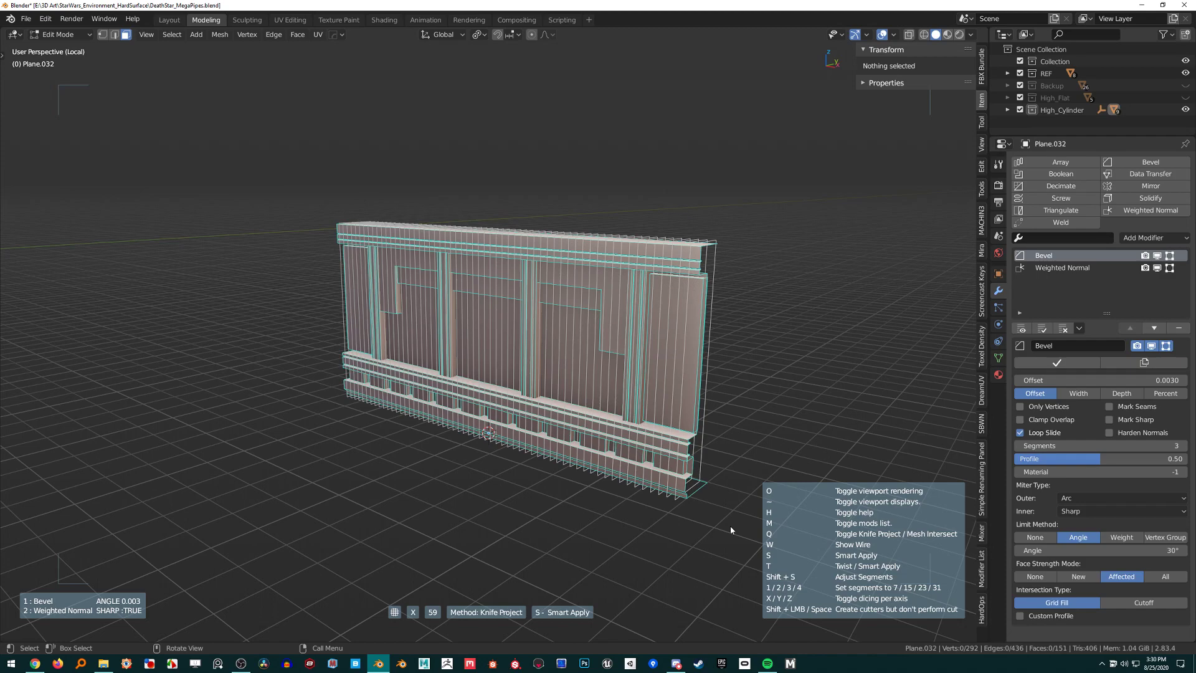
{"action": "left_click", "coordinate": [730, 525]}
Inspect the vertical dice cuts across the panel's trim, columns and recessed areas.
{"action": "scroll", "coordinate": [672, 431], "scroll_direction": "up", "scroll_amount": 8}
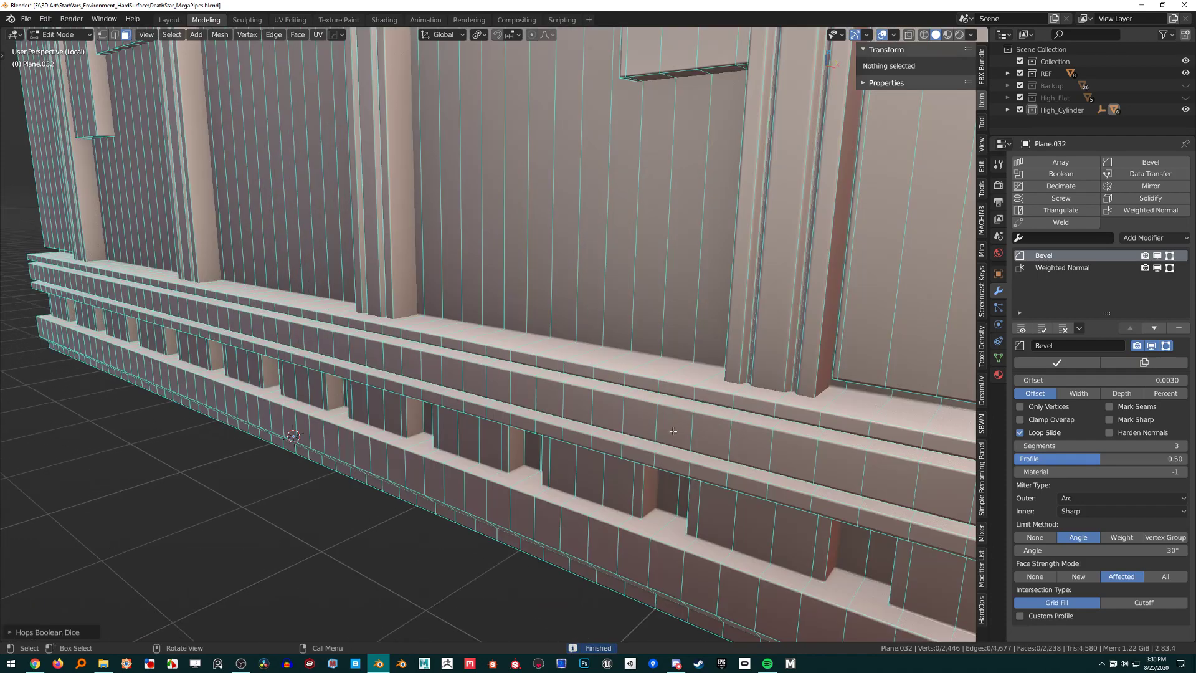
{"action": "middle_click_drag", "start_coordinate": [673, 431], "coordinate": [576, 368]}
{"action": "scroll", "coordinate": [576, 368], "scroll_direction": "down", "scroll_amount": 2}
{"action": "middle_click_drag", "start_coordinate": [303, 367], "coordinate": [444, 582], "text": "shift"}
{"action": "scroll", "coordinate": [393, 405], "scroll_direction": "up", "scroll_amount": 3}
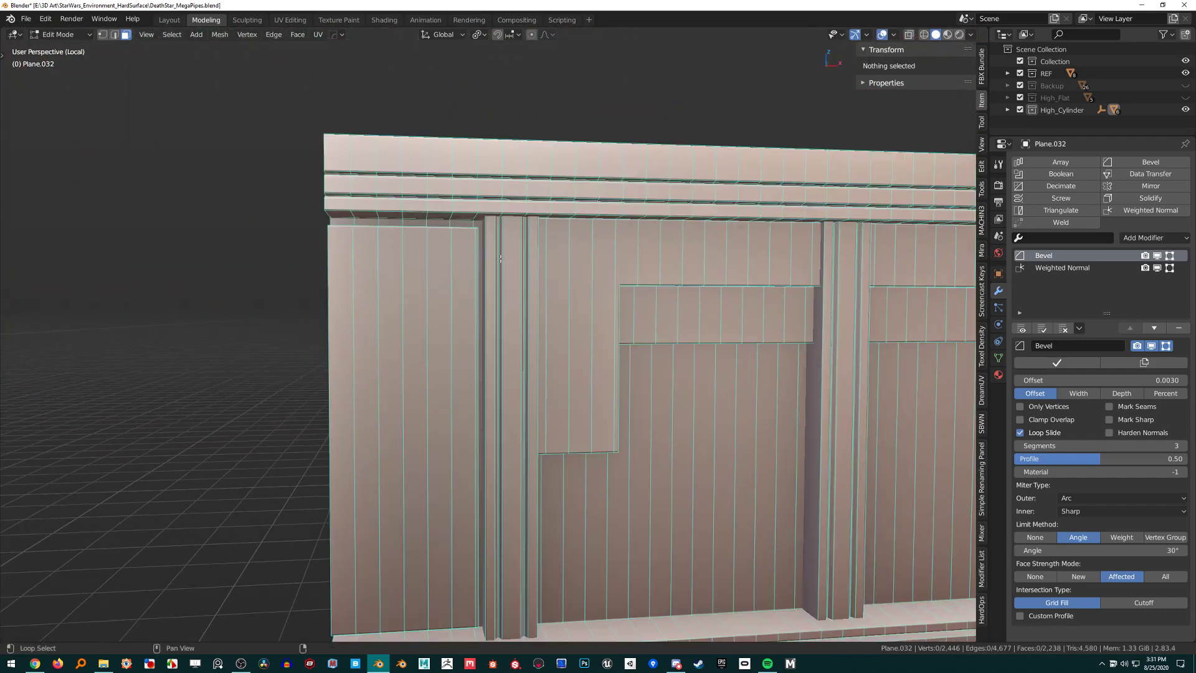
{"action": "scroll", "coordinate": [511, 262], "scroll_direction": "up", "scroll_amount": 2}
{"action": "middle_click_drag", "start_coordinate": [500, 258], "coordinate": [644, 257], "text": "shift"}
{"action": "scroll", "coordinate": [519, 268], "scroll_direction": "down", "scroll_amount": 1}
{"action": "scroll", "coordinate": [643, 258], "scroll_direction": "up", "scroll_amount": 3}
{"action": "mouse_move", "coordinate": [551, 178]}
{"action": "middle_mouse_down"}
{"action": "mouse_move", "coordinate": [542, 180]}
{"action": "mouse_move", "coordinate": [555, 185]}
{"action": "middle_mouse_up"}
{"action": "scroll", "coordinate": [555, 185], "scroll_direction": "up", "scroll_amount": 1}
{"action": "scroll", "coordinate": [615, 252], "scroll_direction": "down", "scroll_amount": 3}
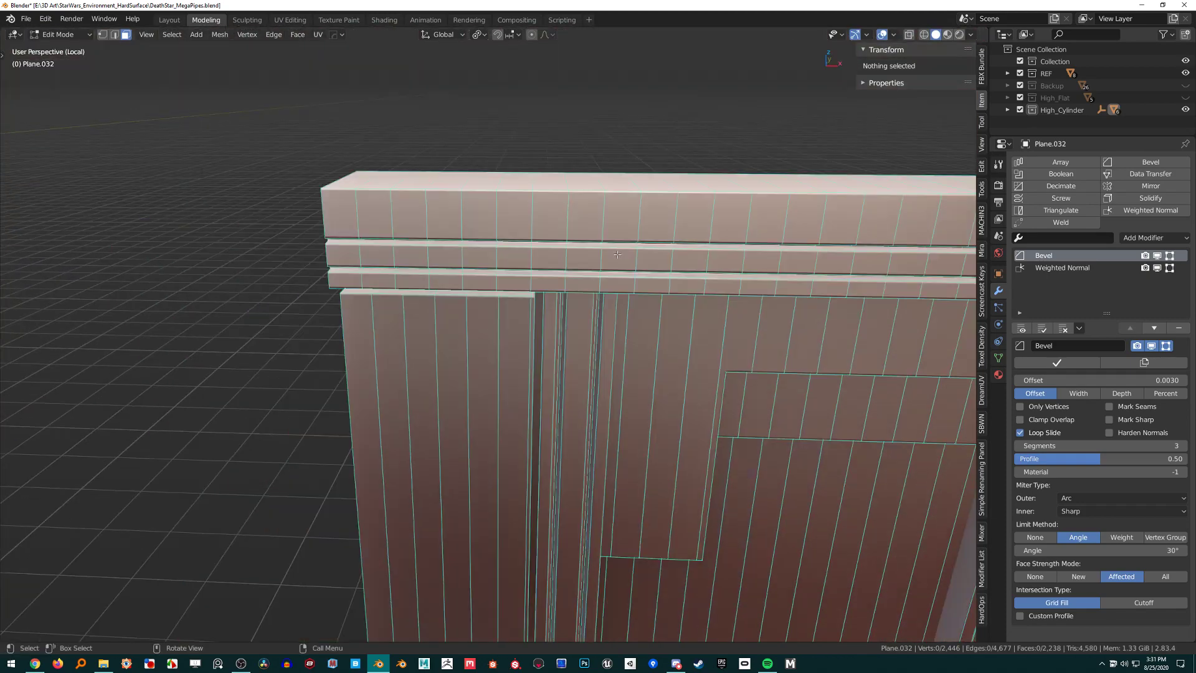
{"action": "scroll", "coordinate": [616, 254], "scroll_direction": "down", "scroll_amount": 8}
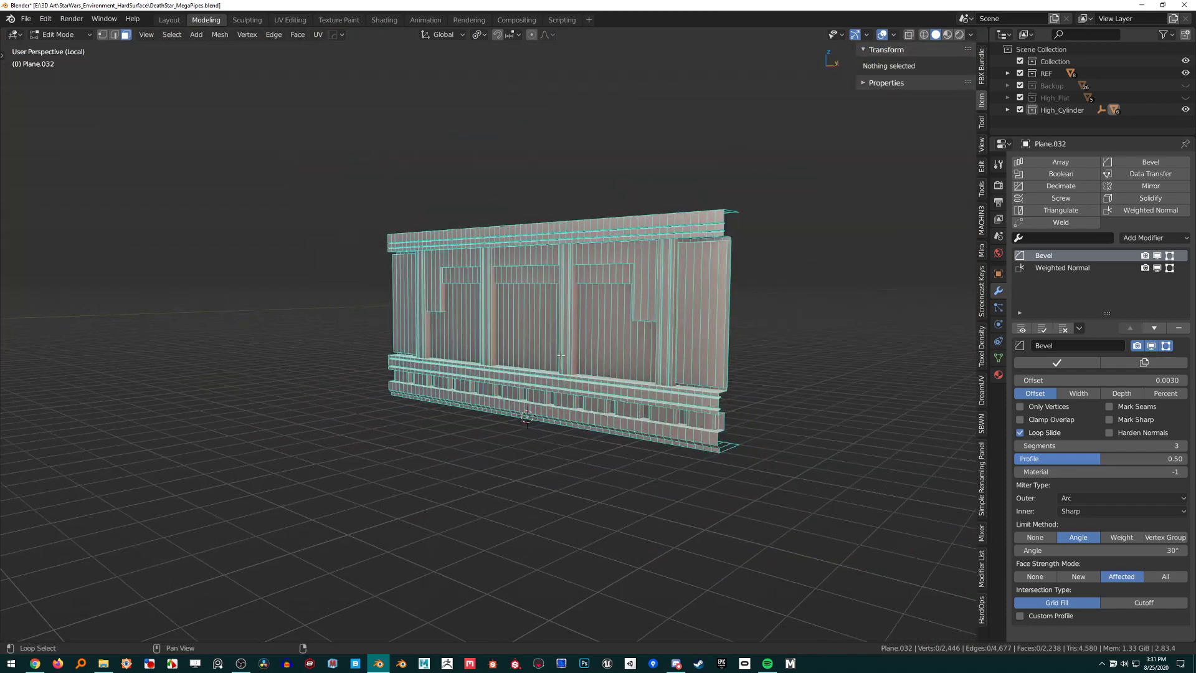
{"action": "left_click_drag", "start_coordinate": [560, 354], "coordinate": [537, 349], "text": "alt"}
{"action": "right_click_drag", "start_coordinate": [537, 349], "coordinate": [597, 343], "text": "alt"}
Return the diced flat panel to Object Mode and try wrapping it into a ring with Twist 360.
{"action": "key", "text": "Tab"}
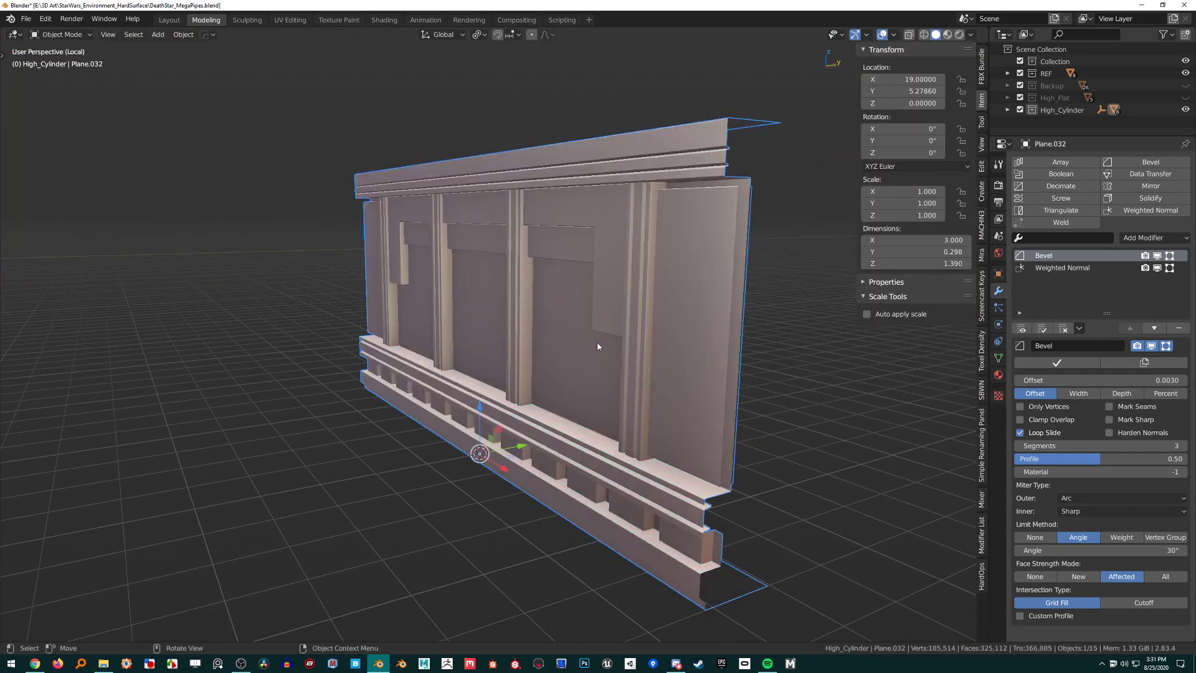
{"action": "scroll", "coordinate": [598, 341], "scroll_direction": "down", "scroll_amount": 5}
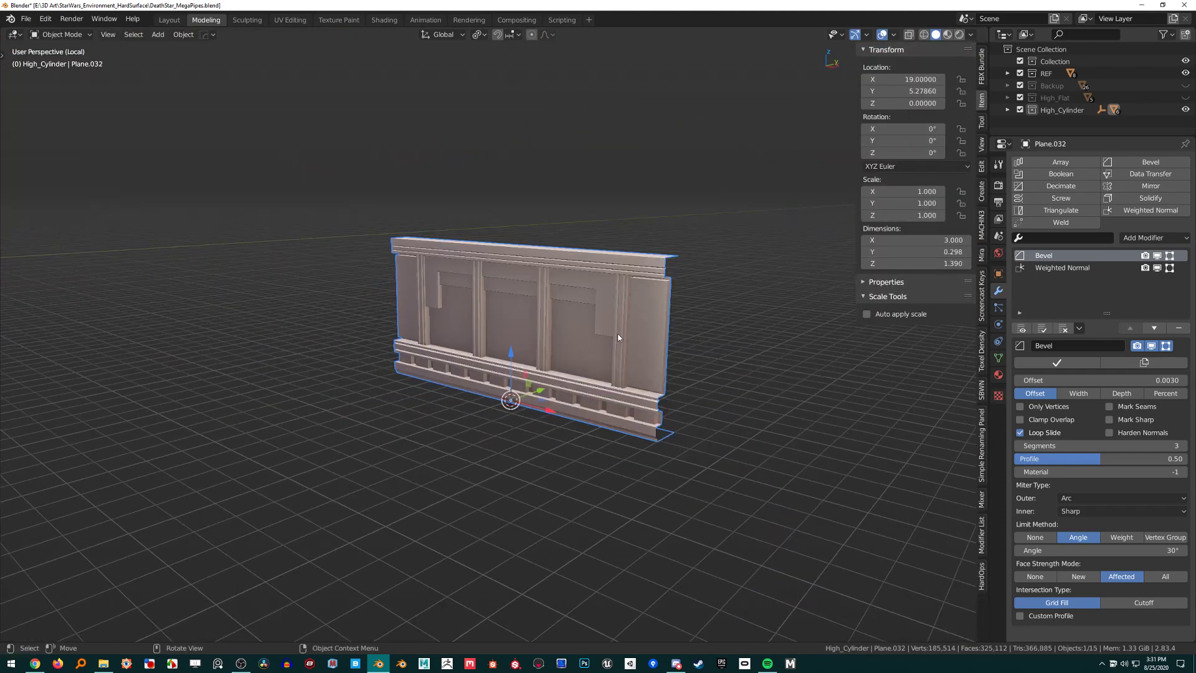
{"action": "key", "text": "q"}
{"action": "mouse_move", "coordinate": [628, 407]}
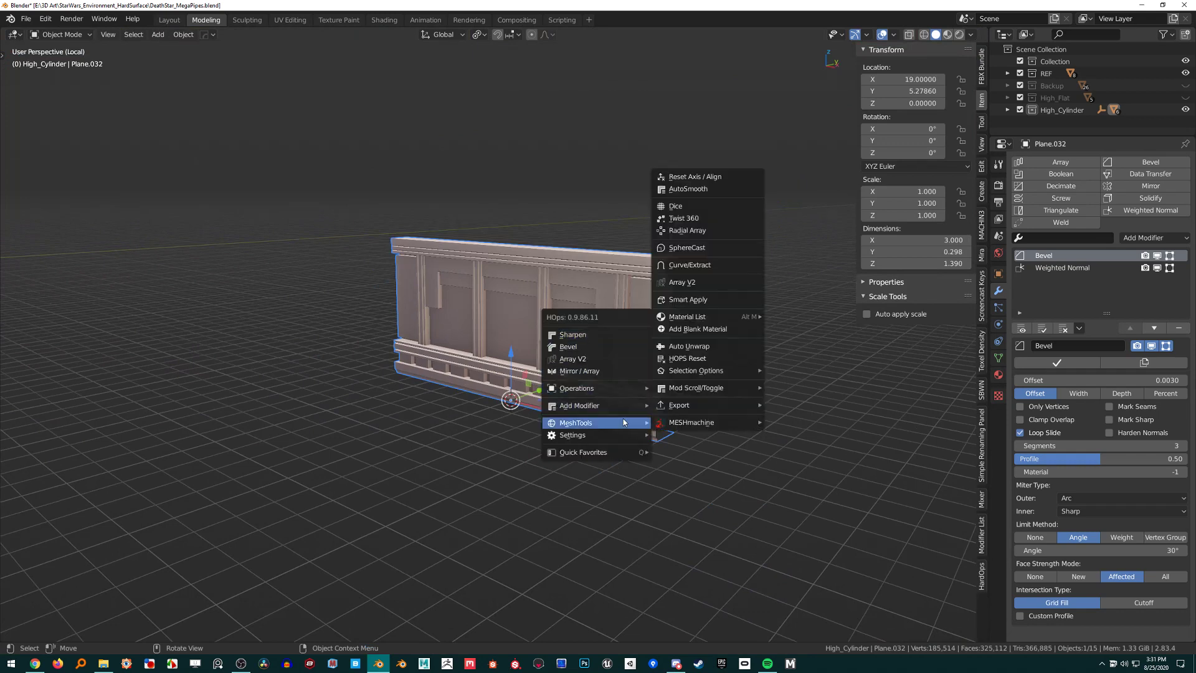
{"action": "left_click", "coordinate": [692, 219]}
{"action": "scroll", "coordinate": [693, 220], "scroll_direction": "down", "scroll_amount": 1}
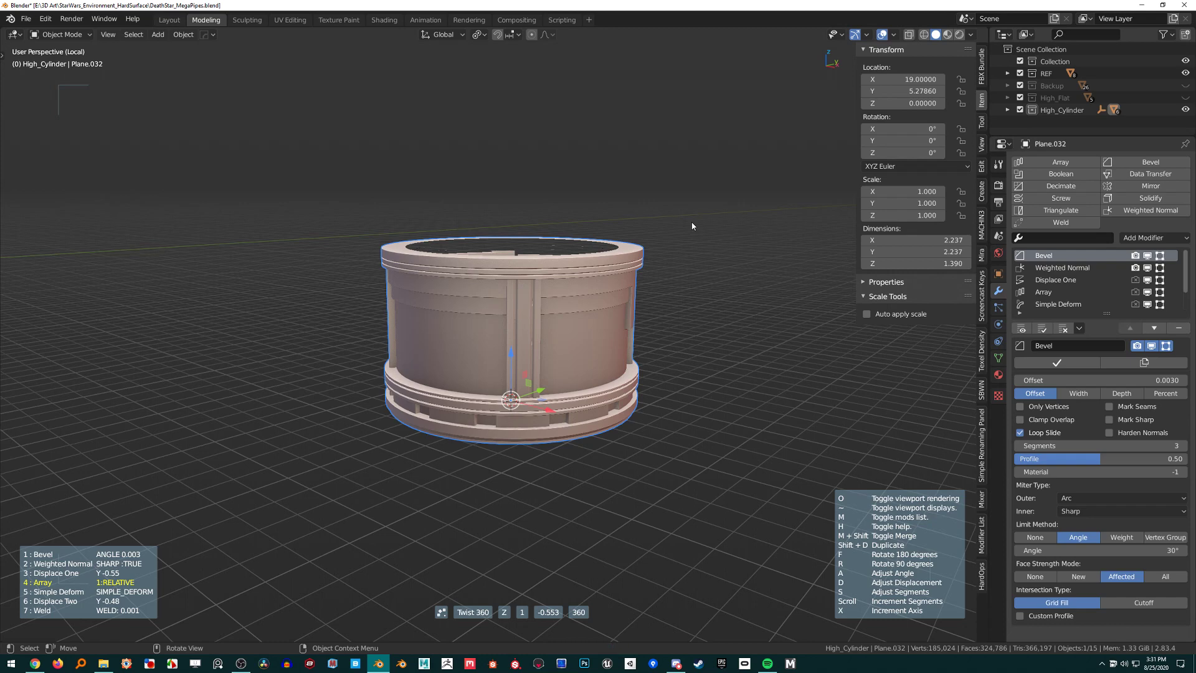
Preview the Twist 360 rotation in 90-degree increments, try different displacements, and cancel the operation.
{"action": "key", "text": "r"}
{"action": "key", "text": "r"}
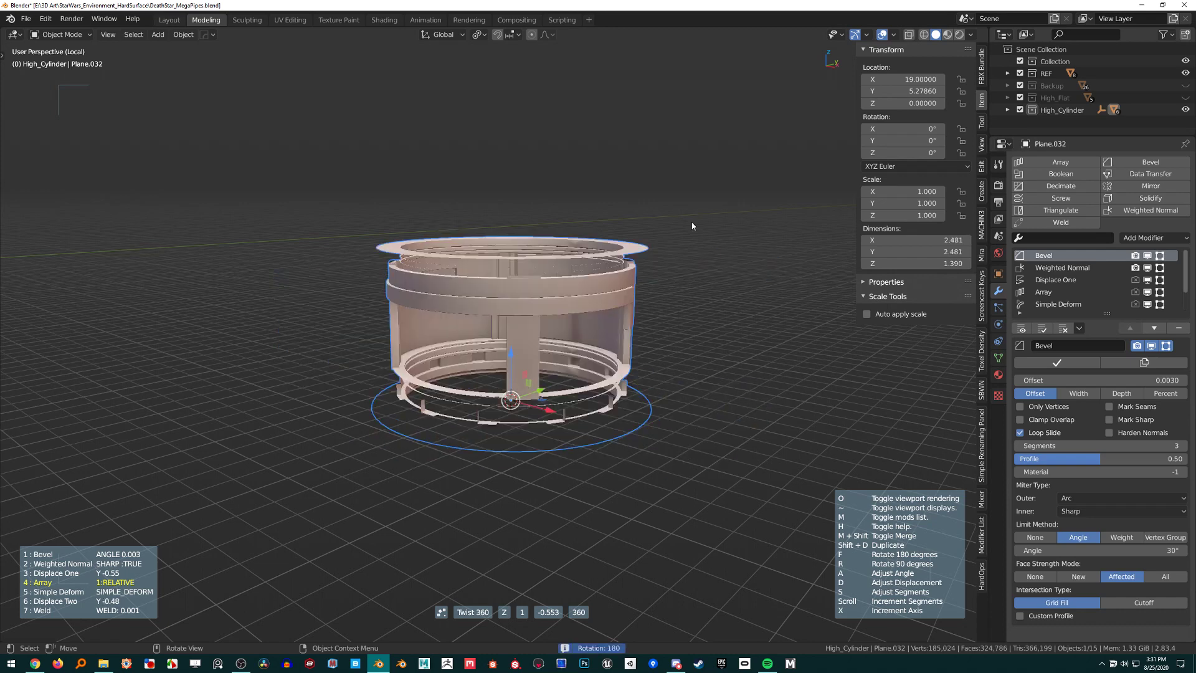
{"action": "key", "text": "r"}
{"action": "key", "text": "r"}
{"action": "key", "text": "r"}
{"action": "key", "text": "r"}
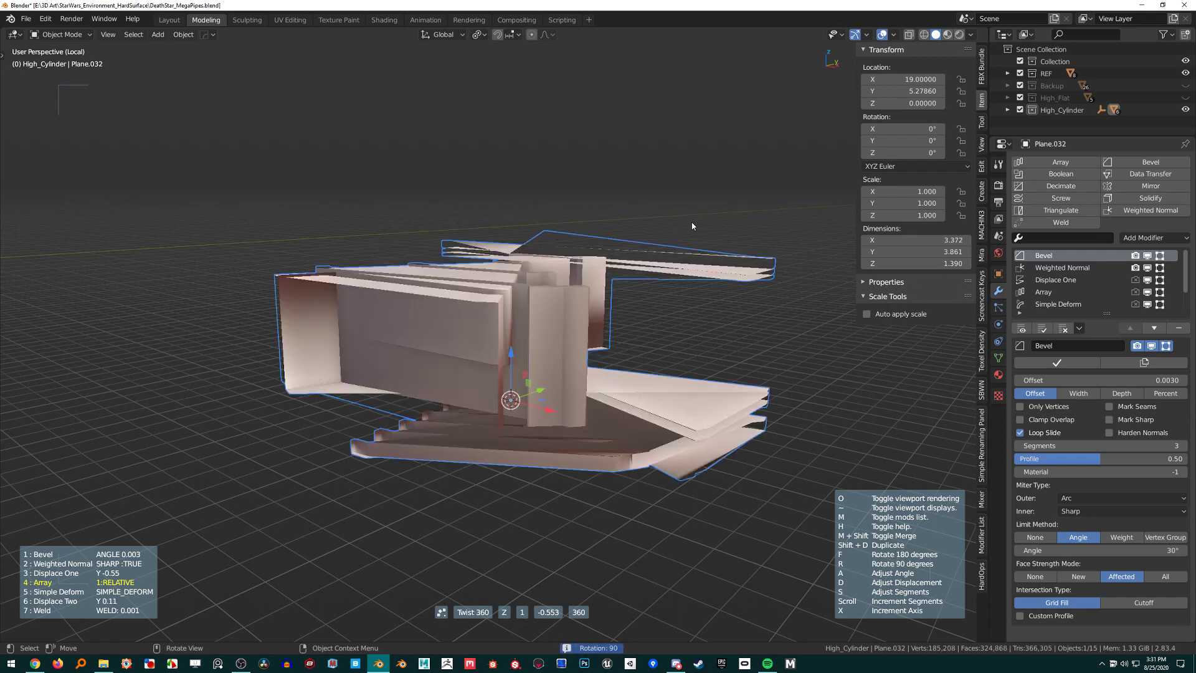
{"action": "key", "text": "r"}
{"action": "key", "text": "r"}
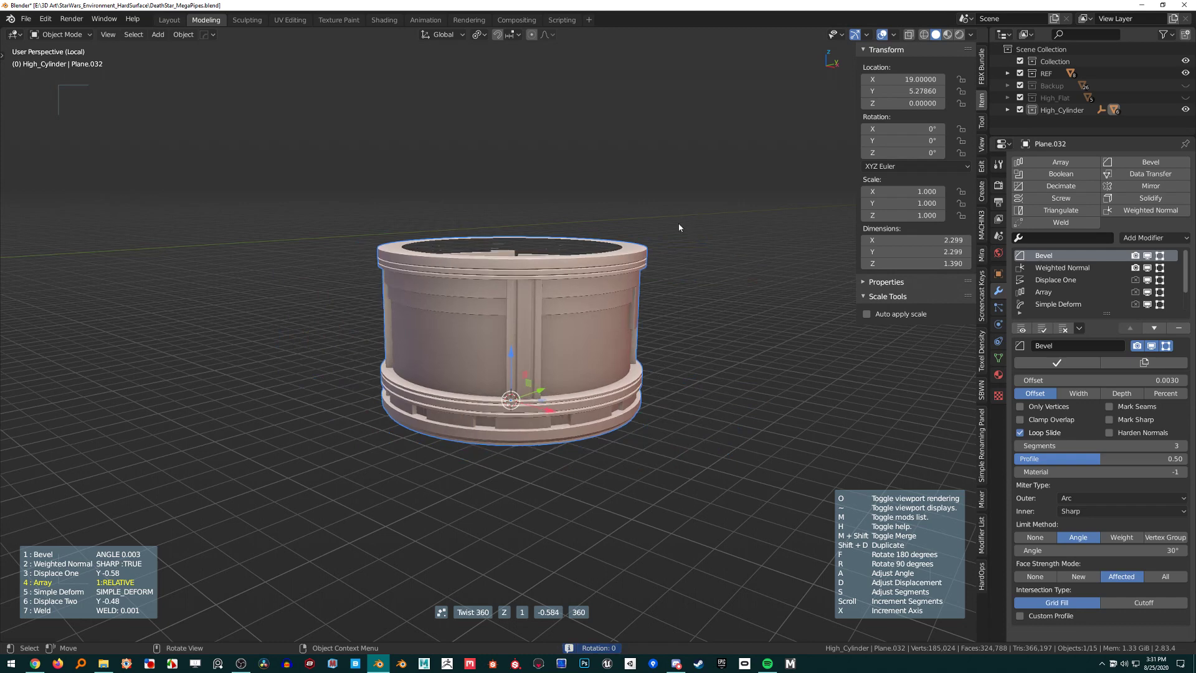
{"action": "key", "text": "d"}
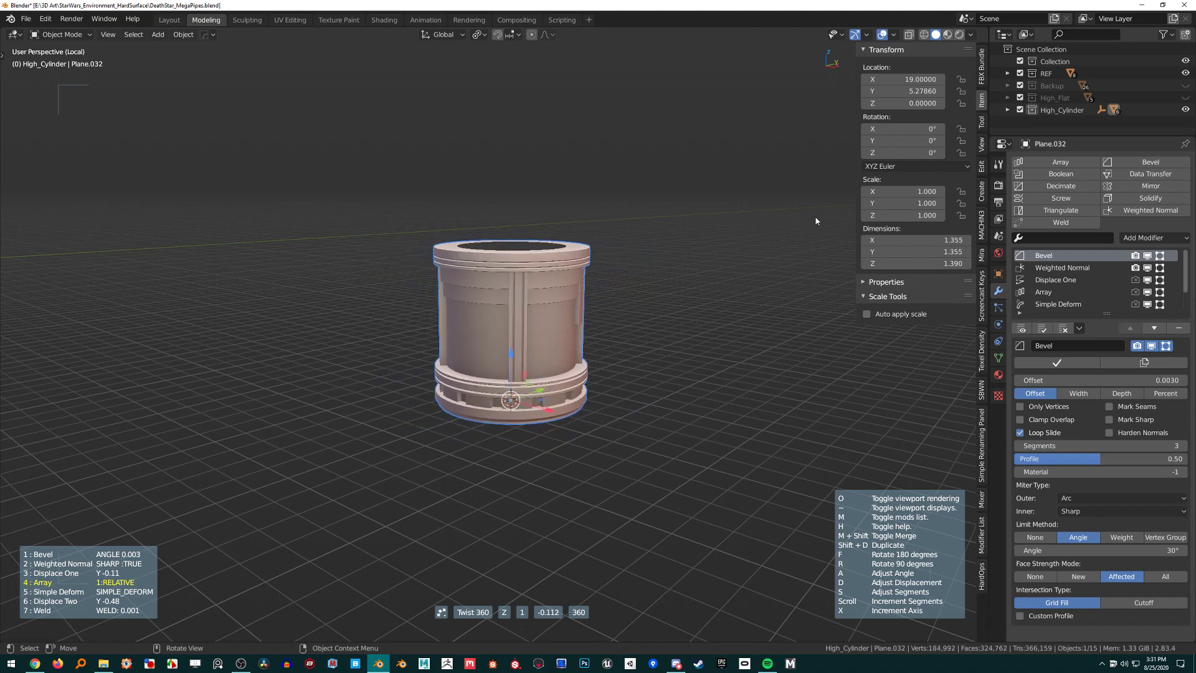
{"action": "key", "text": "Escape"}
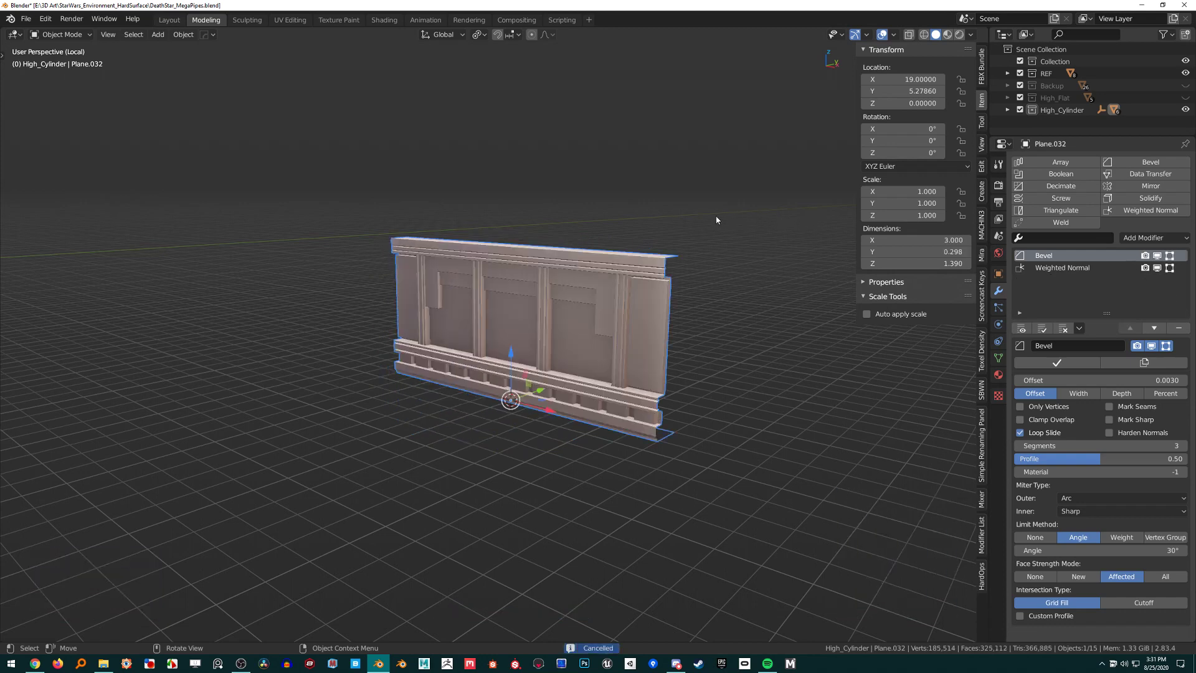
Exit the isolated view and select the reference pipe to check its dimensions.
{"action": "key", "text": "KP_Divide"}
{"action": "middle_click_drag", "start_coordinate": [633, 196], "coordinate": [556, 287]}
{"action": "scroll", "coordinate": [580, 295], "scroll_direction": "up", "scroll_amount": 3}
{"action": "middle_click_drag", "start_coordinate": [577, 441], "coordinate": [575, 389], "text": "shift"}
{"action": "middle_click_drag", "start_coordinate": [564, 134], "coordinate": [580, 288], "text": "shift"}
{"action": "middle_click_drag", "start_coordinate": [593, 348], "coordinate": [584, 272], "text": "shift"}
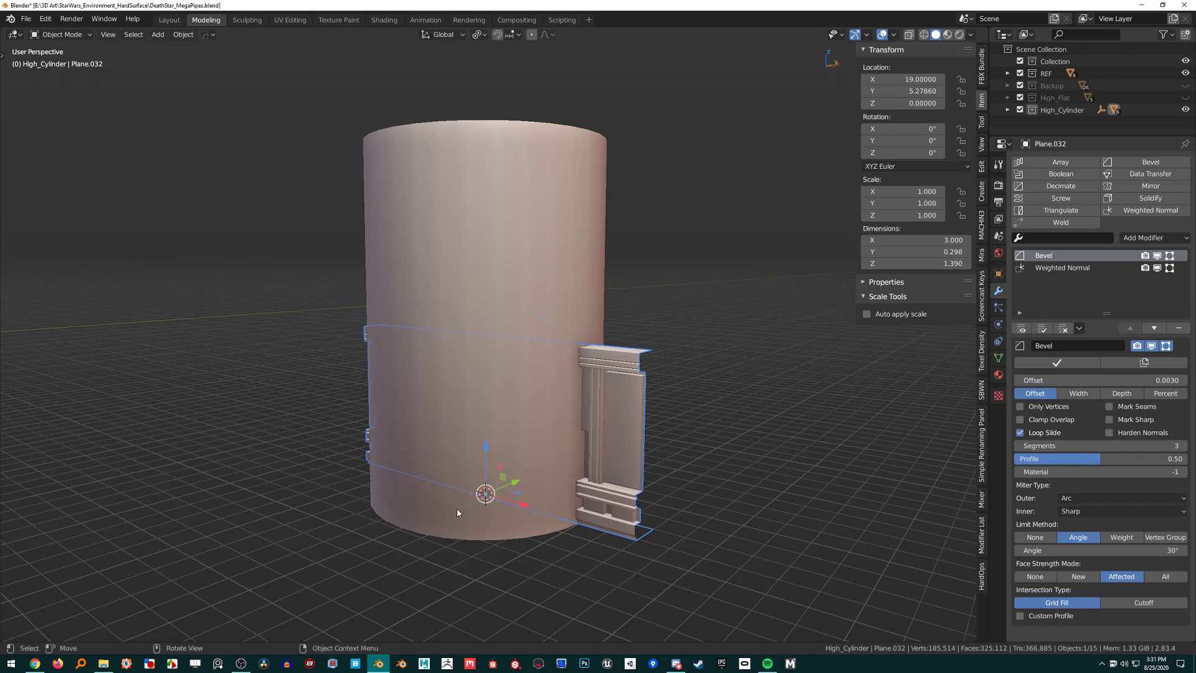
{"action": "middle_click_drag", "start_coordinate": [457, 508], "coordinate": [446, 500]}
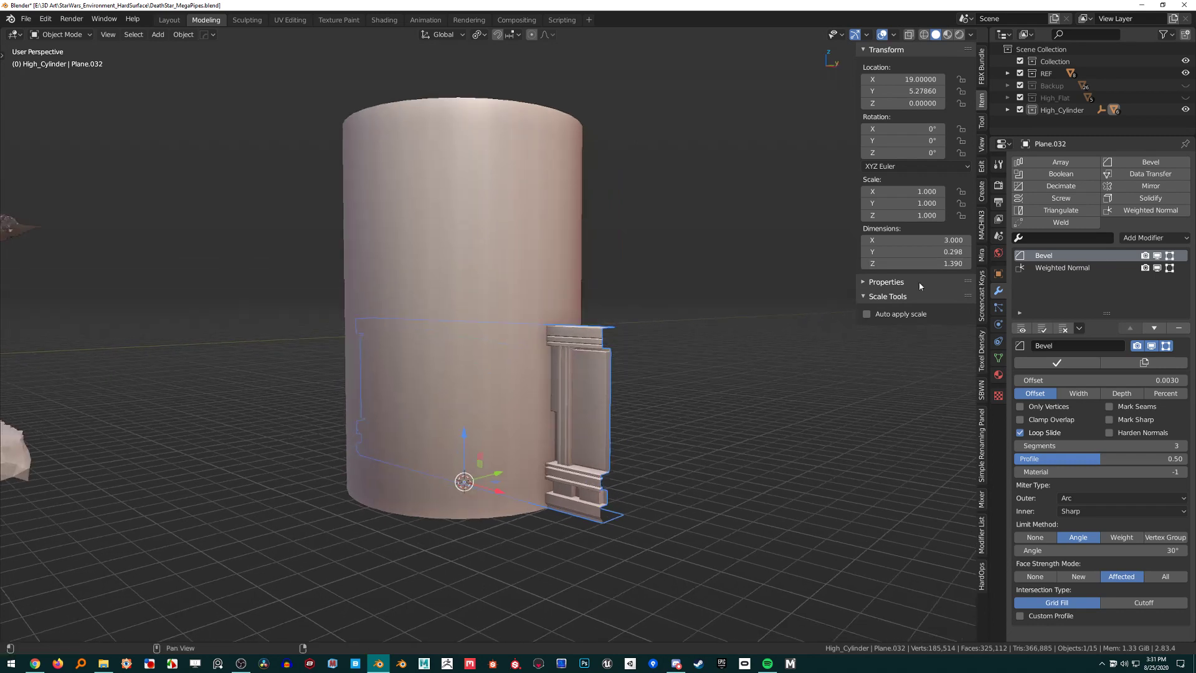
{"action": "left_click", "coordinate": [545, 124]}
Set the flat panel's Z dimension to 3 and apply its scale.
{"action": "left_click", "coordinate": [573, 358]}
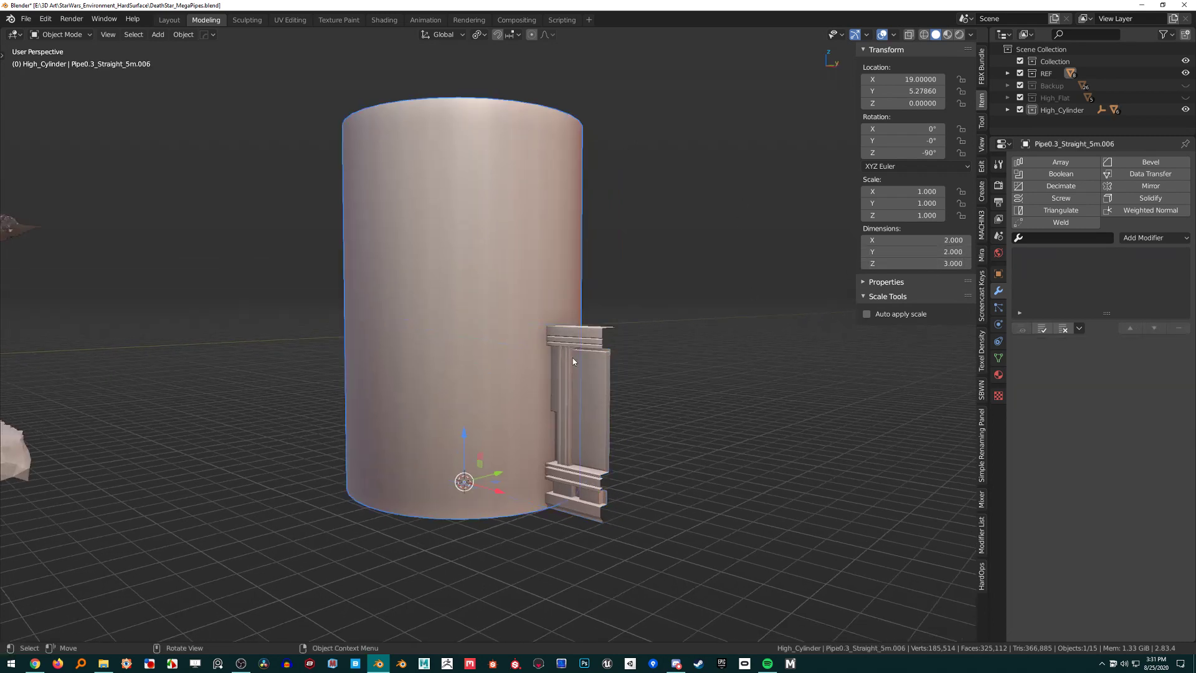
{"action": "left_click", "coordinate": [950, 262]}
{"action": "type", "text": "3"}
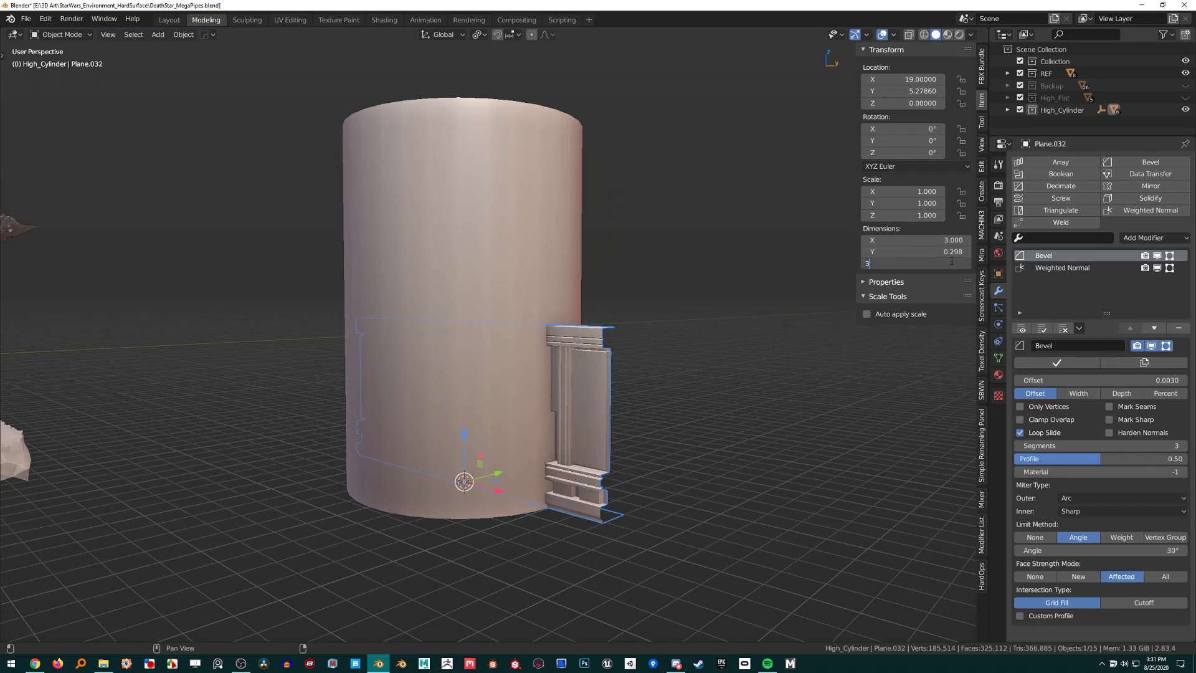
{"action": "key", "text": "Return"}
{"action": "scroll", "coordinate": [609, 290], "scroll_direction": "up", "scroll_amount": 4}
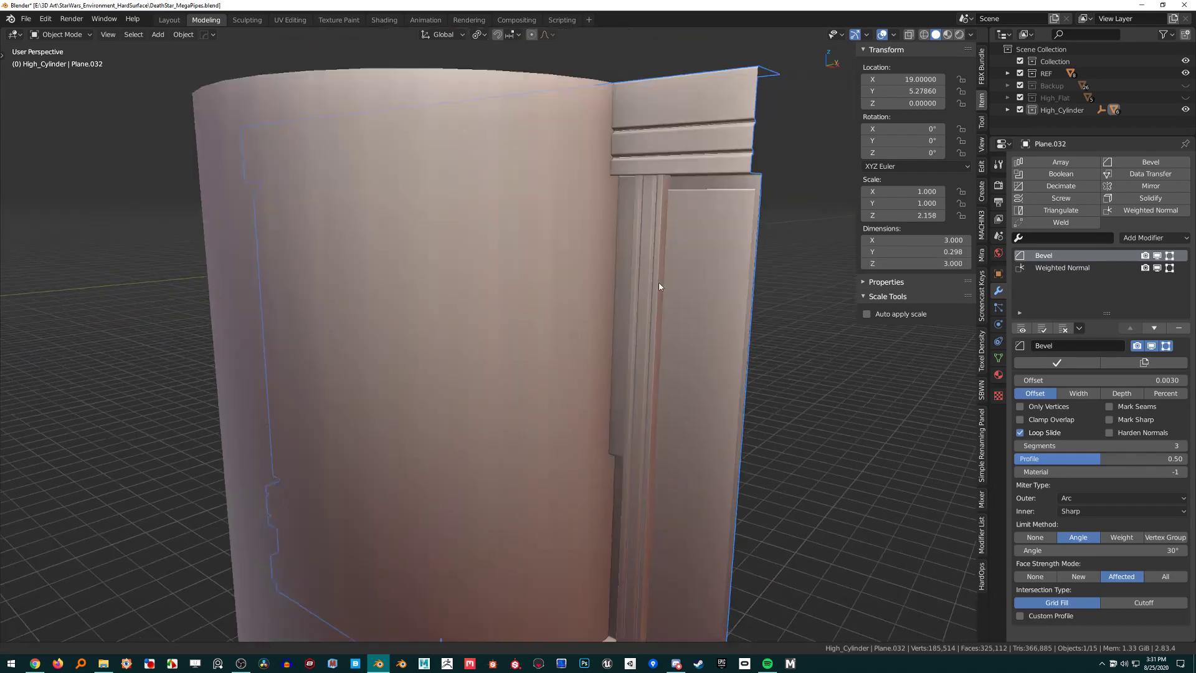
{"action": "key", "text": "ctrl+a"}
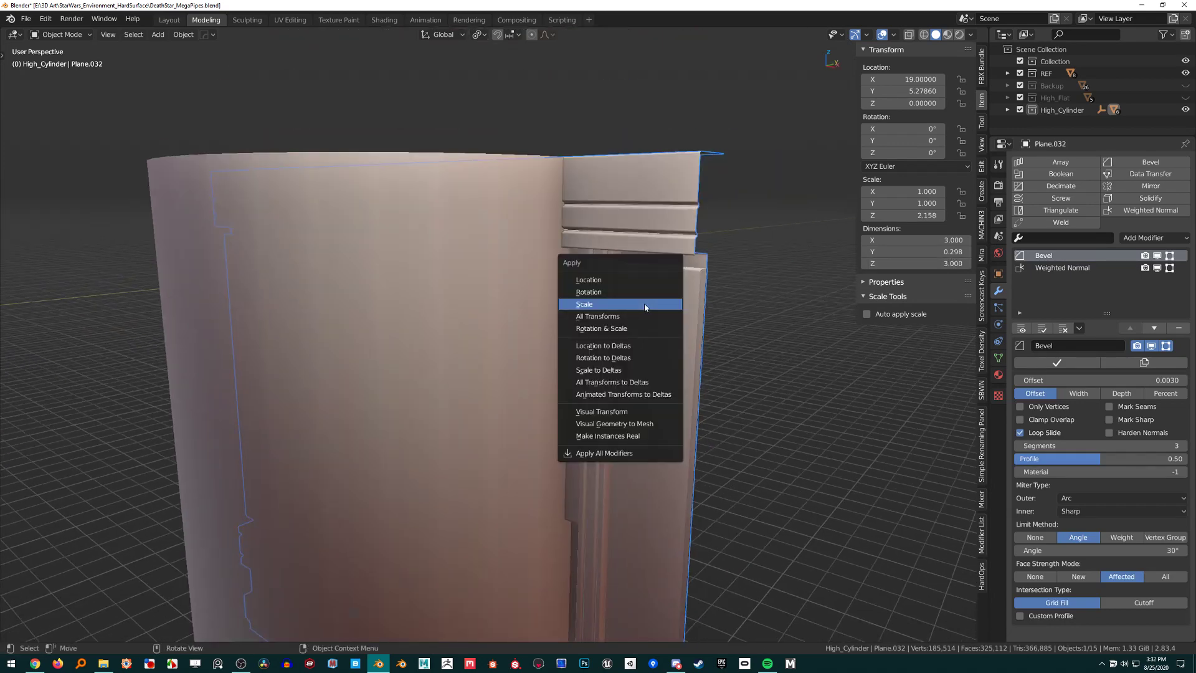
{"action": "left_click", "coordinate": [644, 304]}
{"action": "scroll", "coordinate": [659, 332], "scroll_direction": "down", "scroll_amount": 3}
{"action": "scroll", "coordinate": [650, 297], "scroll_direction": "down", "scroll_amount": 2}
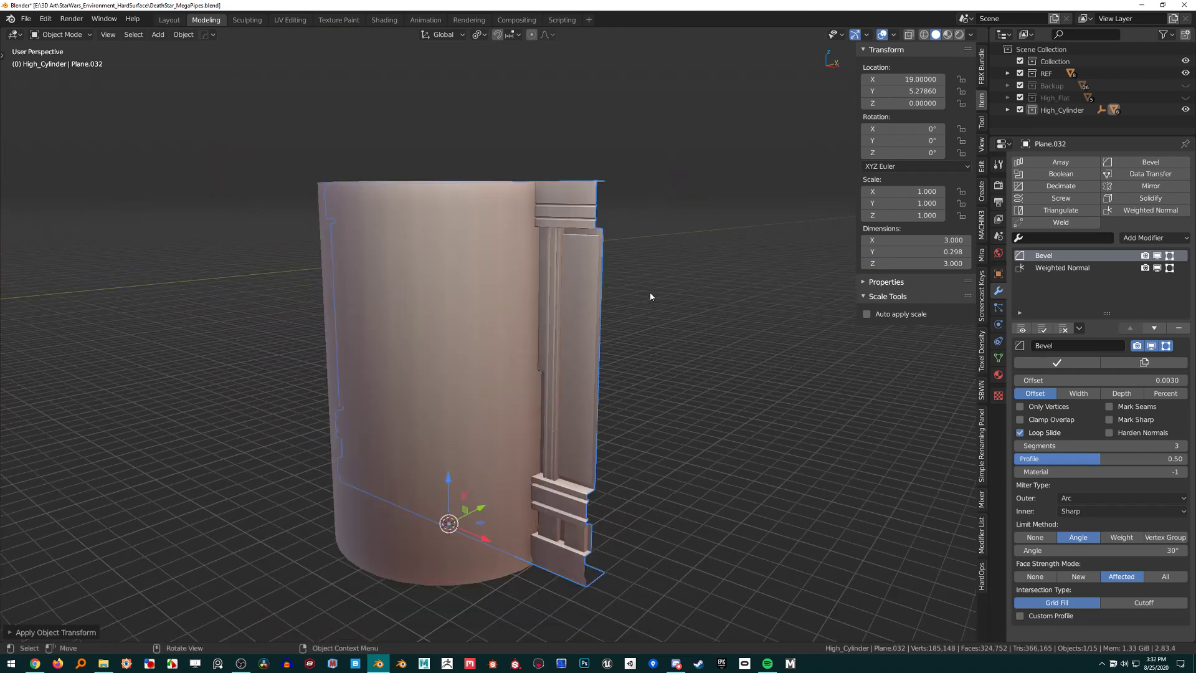
Wrap the stretched panel into a 360-degree cylinder around Z with Twist 360, adjusting its displacement around the reference pipe.
{"action": "key", "text": "q"}
{"action": "mouse_move", "coordinate": [572, 405]}
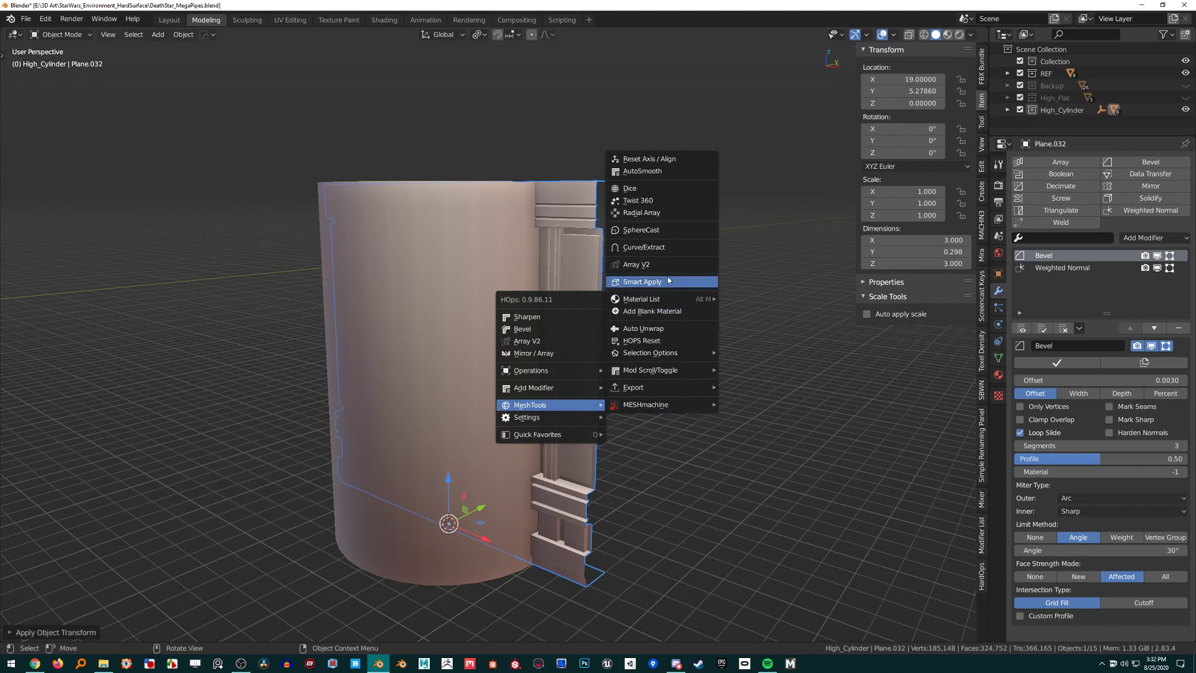
{"action": "left_click", "coordinate": [658, 200]}
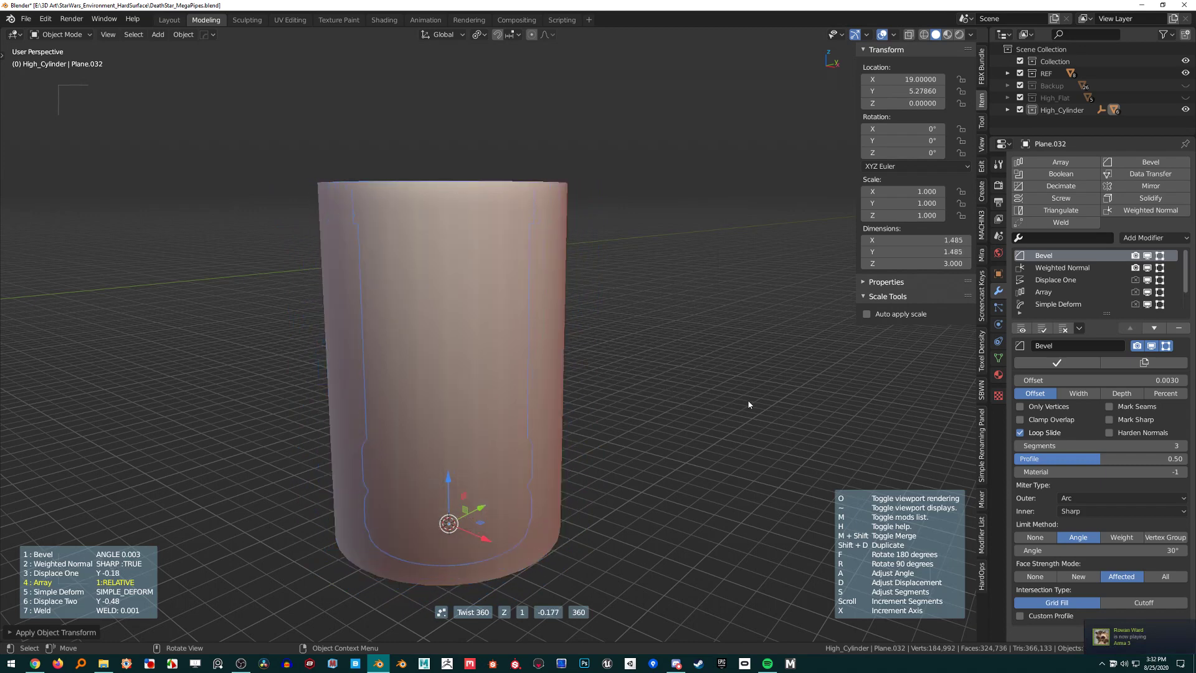
{"action": "left_click", "coordinate": [648, 387]}
{"action": "middle_click_drag", "start_coordinate": [612, 430], "coordinate": [446, 434]}
{"action": "middle_click_drag", "start_coordinate": [377, 393], "coordinate": [417, 436], "text": "shift"}
{"action": "scroll", "coordinate": [481, 451], "scroll_direction": "up", "scroll_amount": 2}
Fill the open border loops at both side ends of the panel's flat mesh with new faces.
{"action": "key", "text": "Tab"}
{"action": "mouse_move", "coordinate": [654, 404]}
{"action": "middle_mouse_down"}
{"action": "mouse_move", "coordinate": [579, 354]}
{"action": "mouse_move", "coordinate": [560, 262]}
{"action": "mouse_move", "coordinate": [592, 252]}
{"action": "mouse_move", "coordinate": [386, 278]}
{"action": "middle_mouse_up"}
{"action": "key", "text": "alt+z"}
{"action": "key", "text": "2"}
{"action": "scroll", "coordinate": [548, 251], "scroll_direction": "down", "scroll_amount": 2}
{"action": "key", "text": "alt+z"}
{"action": "scroll", "coordinate": [533, 250], "scroll_direction": "up", "scroll_amount": 3}
{"action": "left_click", "coordinate": [537, 223], "text": "alt"}
{"action": "key", "text": "f"}
{"action": "scroll", "coordinate": [545, 258], "scroll_direction": "down", "scroll_amount": 2}
{"action": "scroll", "coordinate": [386, 278], "scroll_direction": "up", "scroll_amount": 3}
{"action": "left_click", "coordinate": [390, 242], "text": "alt"}
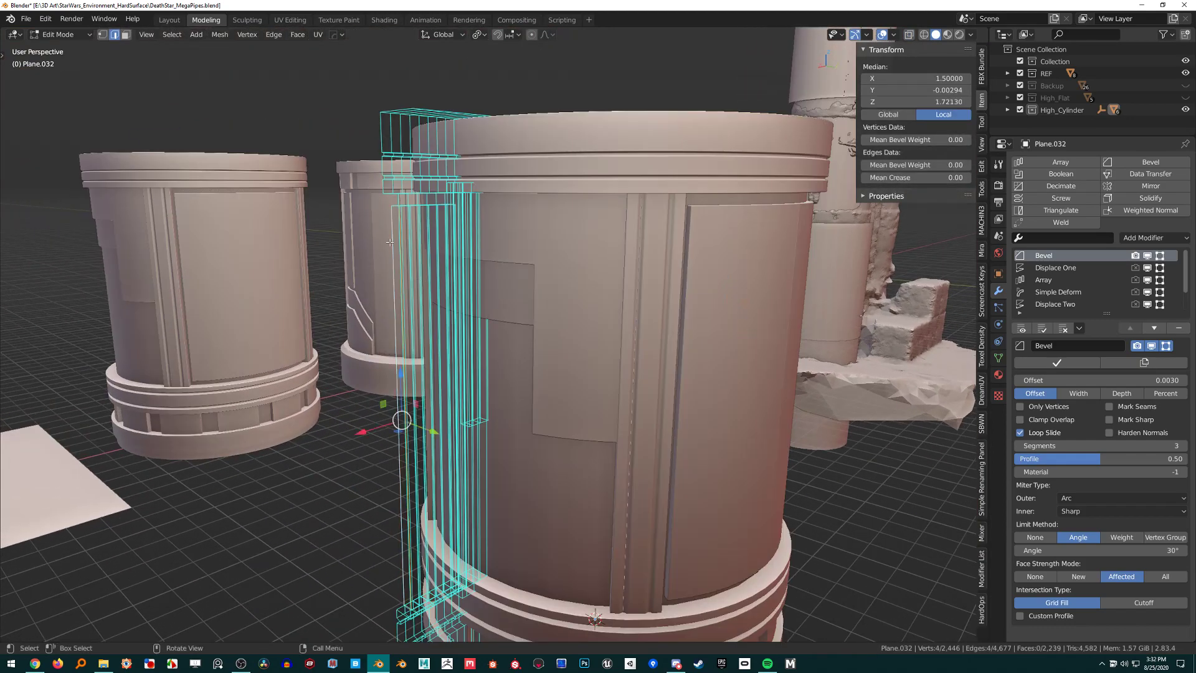
{"action": "key", "text": "f"}
{"action": "key", "text": "alt+a"}
{"action": "middle_click_drag", "start_coordinate": [435, 380], "coordinate": [438, 350]}
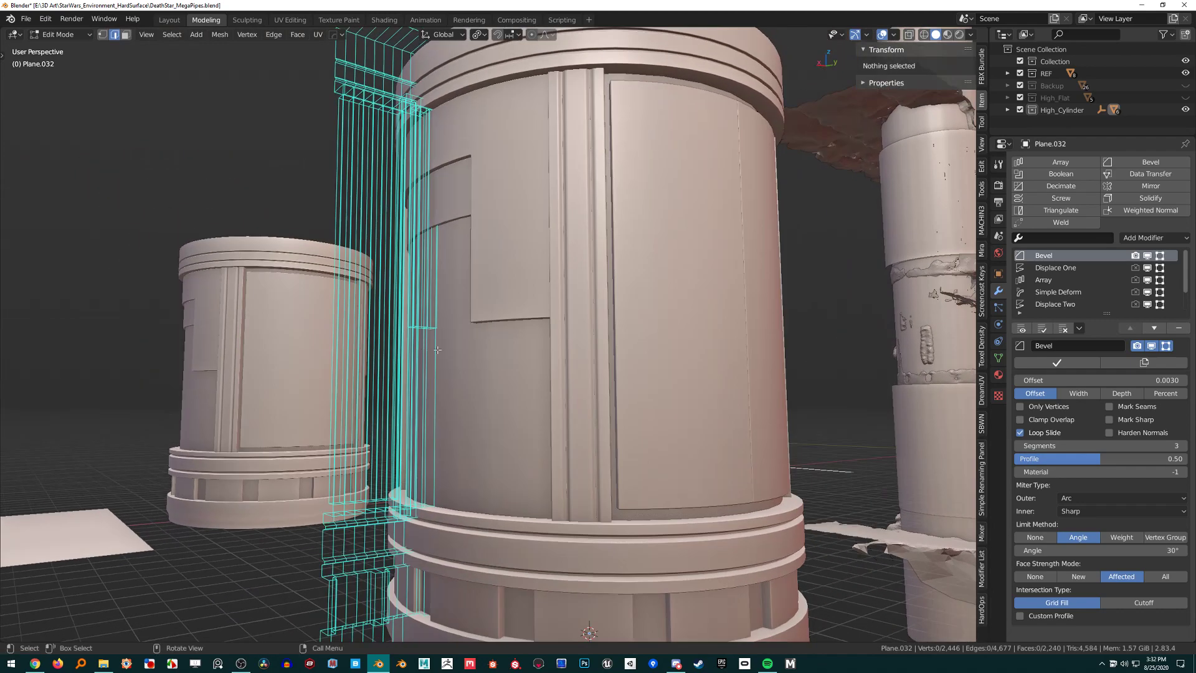
Examine the vertical seam and its shading on the wrapped cylinder's smooth panel in Object Mode.
{"action": "key", "text": "Tab"}
{"action": "middle_click_drag", "start_coordinate": [648, 377], "coordinate": [537, 393]}
{"action": "middle_click_drag", "start_coordinate": [537, 392], "coordinate": [532, 445], "text": "shift"}
{"action": "scroll", "coordinate": [532, 445], "scroll_direction": "up", "scroll_amount": 2}
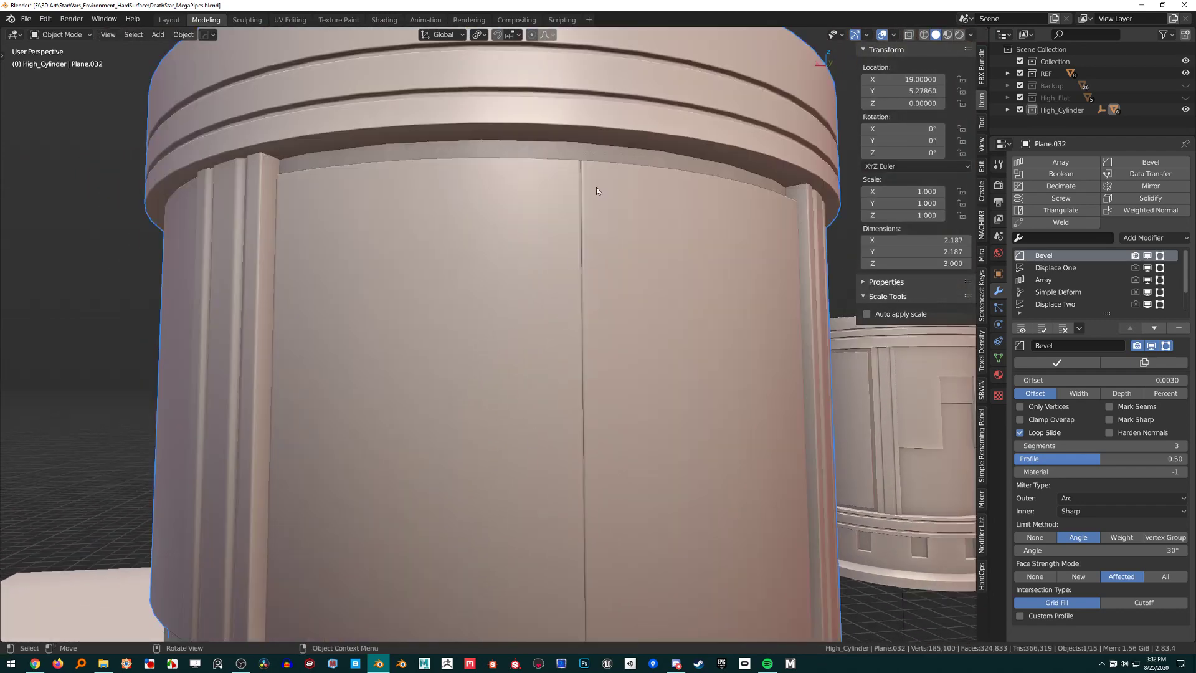
{"action": "scroll", "coordinate": [543, 314], "scroll_direction": "down", "scroll_amount": 2}
{"action": "middle_click_drag", "start_coordinate": [580, 174], "coordinate": [477, 397], "text": "shift"}
{"action": "scroll", "coordinate": [543, 314], "scroll_direction": "up", "scroll_amount": 5}
{"action": "scroll", "coordinate": [482, 356], "scroll_direction": "down", "scroll_amount": 4}
{"action": "scroll", "coordinate": [477, 398], "scroll_direction": "up", "scroll_amount": 5}
{"action": "middle_click_drag", "start_coordinate": [633, 380], "coordinate": [487, 321]}
{"action": "scroll", "coordinate": [319, 316], "scroll_direction": "down", "scroll_amount": 3}
{"action": "middle_click_drag", "start_coordinate": [319, 315], "coordinate": [473, 274]}
Select and frame an upper vertex at the flat mesh's side end, and view the mesh in X-ray.
{"action": "key", "text": "Tab"}
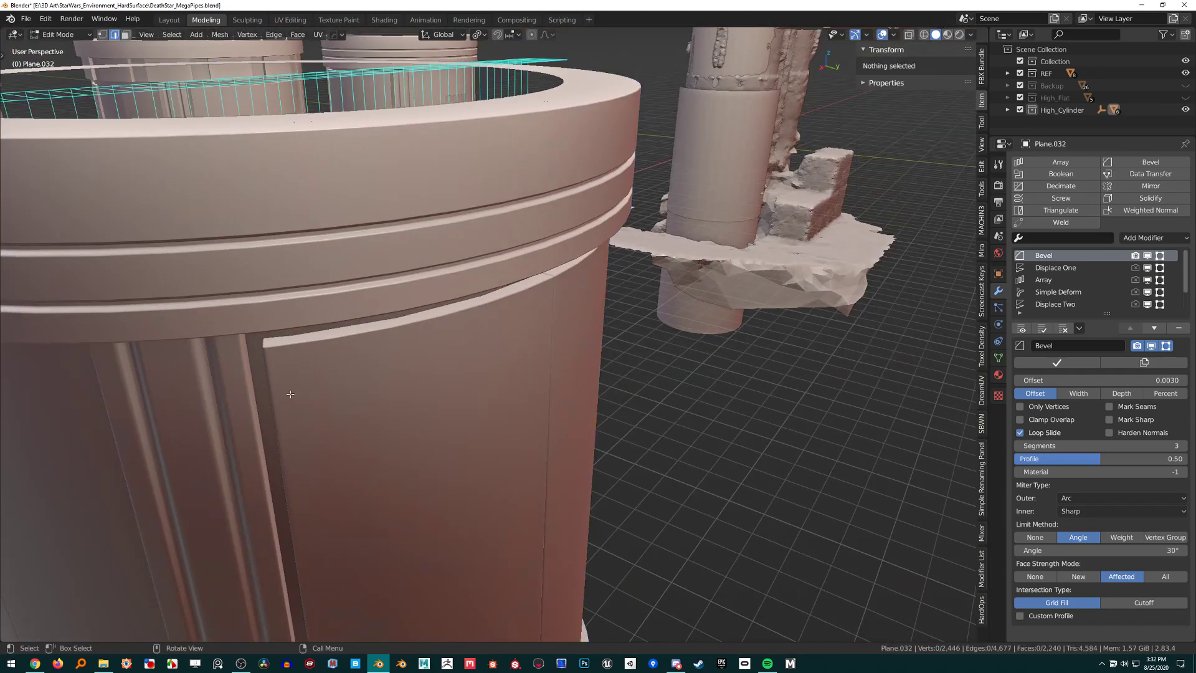
{"action": "scroll", "coordinate": [291, 392], "scroll_direction": "down", "scroll_amount": 3}
{"action": "middle_click_drag", "start_coordinate": [291, 392], "coordinate": [568, 307], "text": "shift"}
{"action": "key", "text": "1"}
{"action": "left_click", "coordinate": [306, 295]}
{"action": "key", "text": "KP_Decimal"}
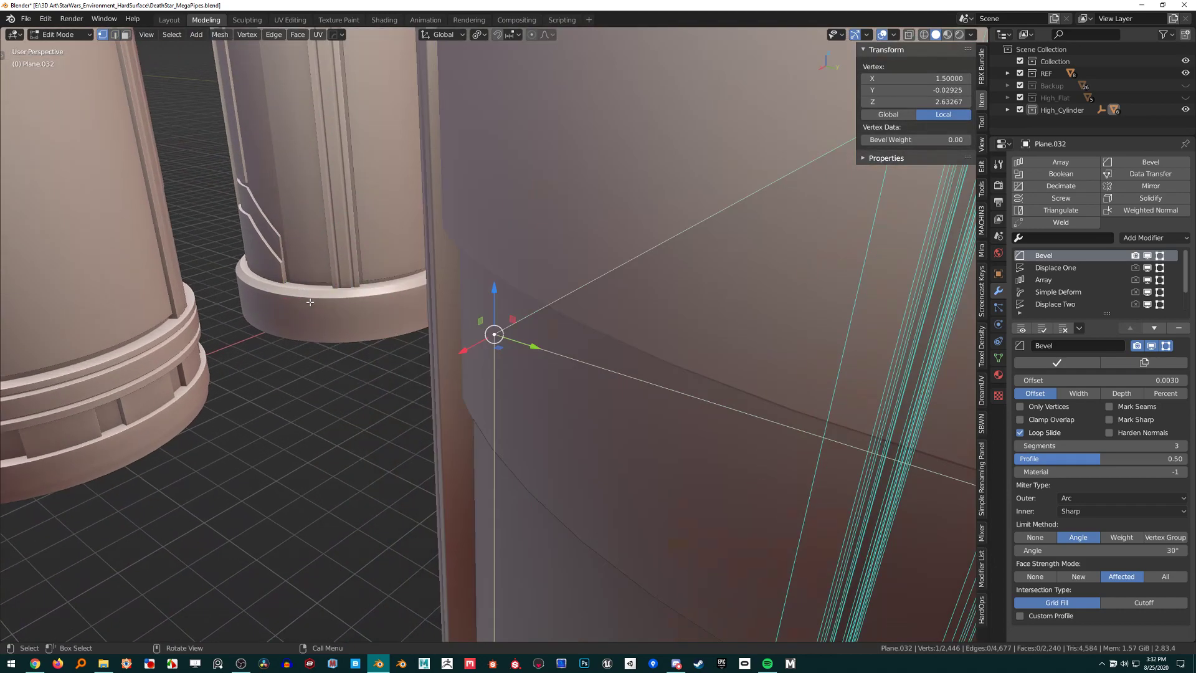
{"action": "scroll", "coordinate": [532, 309], "scroll_direction": "down", "scroll_amount": 12}
{"action": "key", "text": "alt+z"}
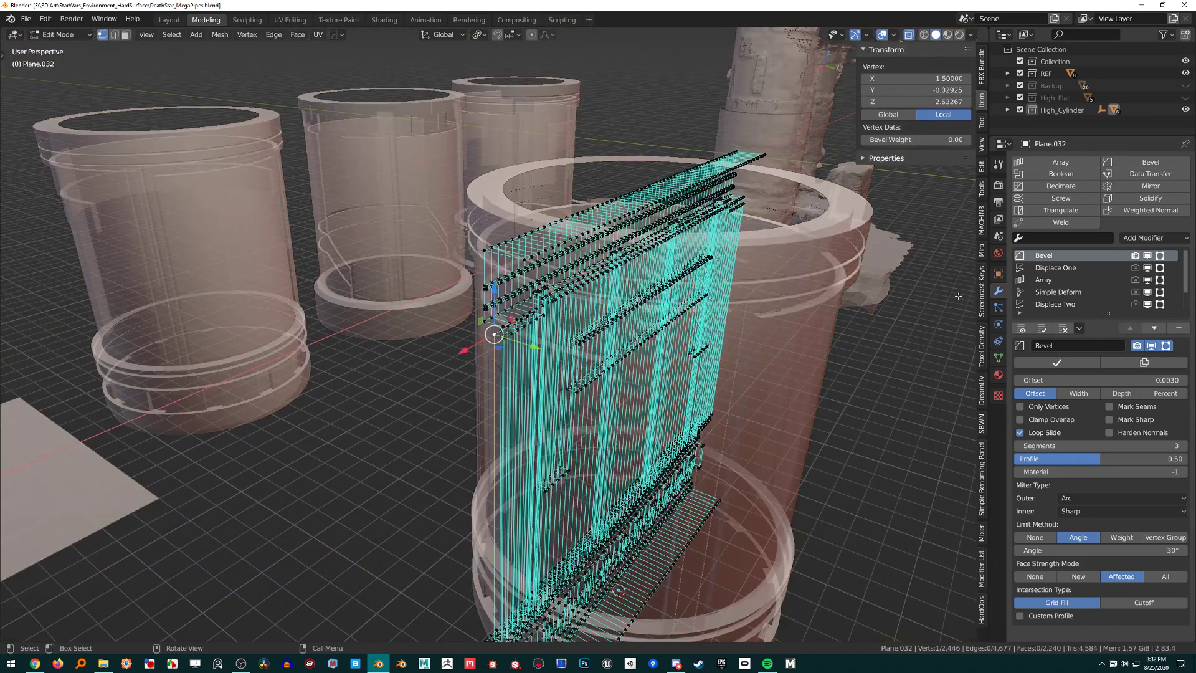
Set the wrapped panel's Viewport Display to Solid, turn off X-ray, and check it in Object and Edit Mode.
{"action": "left_click", "coordinate": [998, 274]}
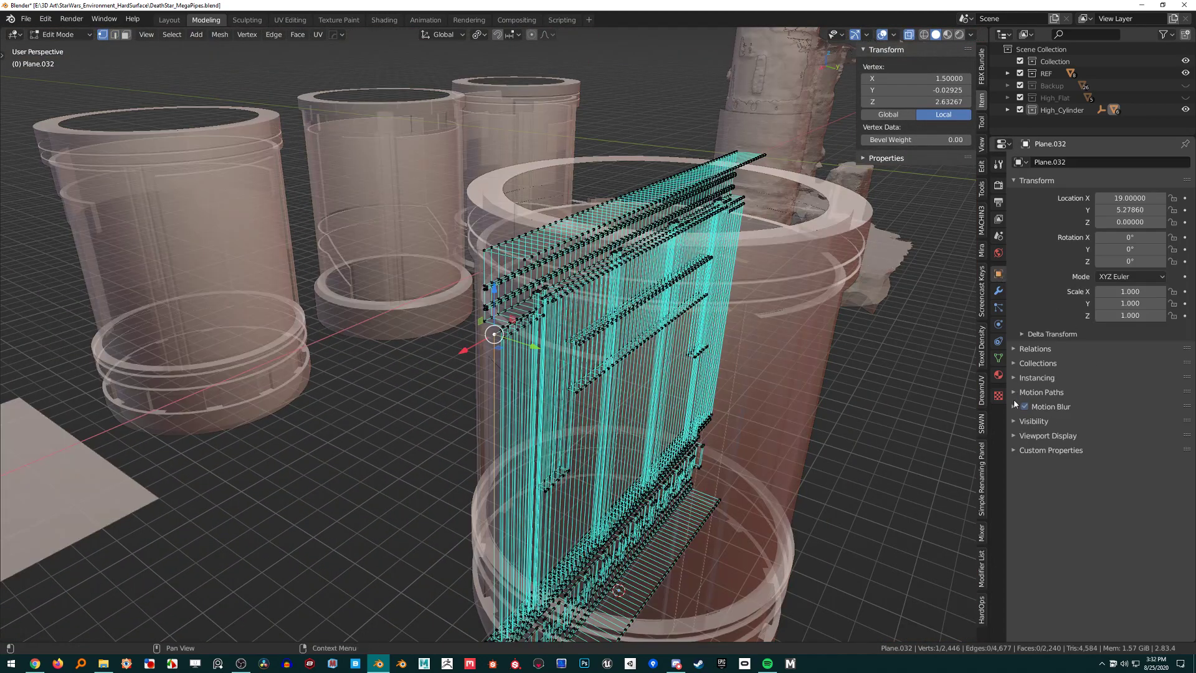
{"action": "left_click", "coordinate": [1015, 435]}
{"action": "left_click", "coordinate": [1126, 513]}
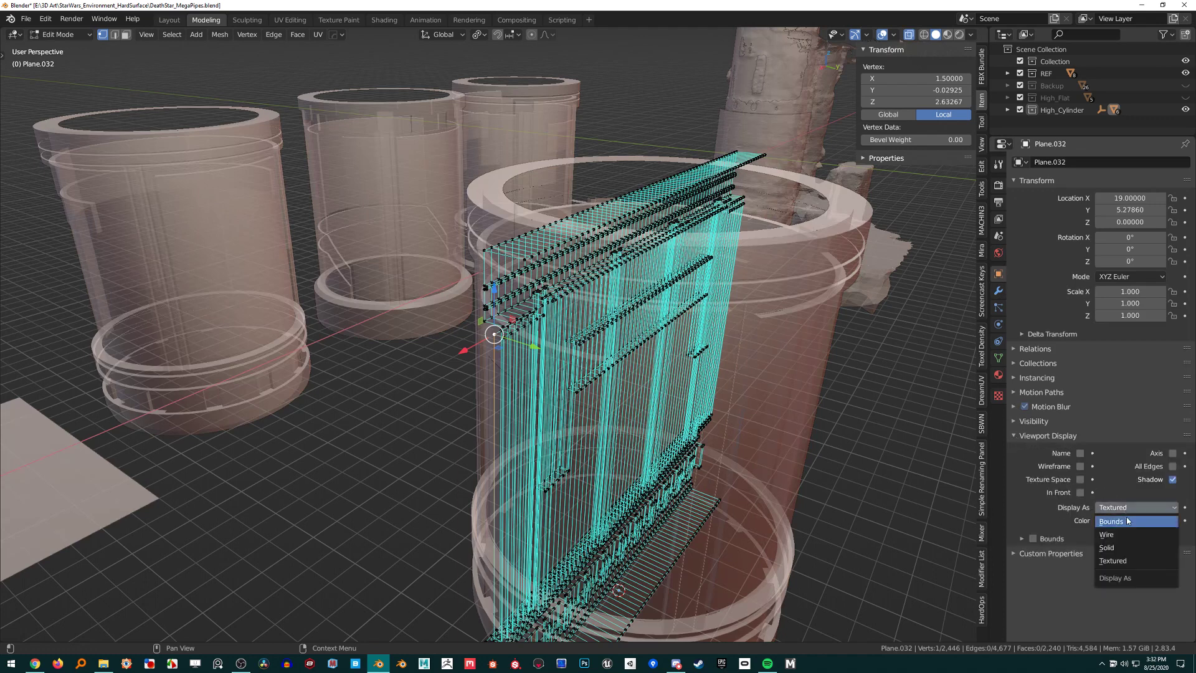
{"action": "left_click", "coordinate": [1121, 525]}
{"action": "key", "text": "Tab"}
{"action": "key", "text": "alt+z"}
{"action": "key", "text": "Tab"}
{"action": "middle_click_drag", "start_coordinate": [593, 360], "coordinate": [625, 346]}
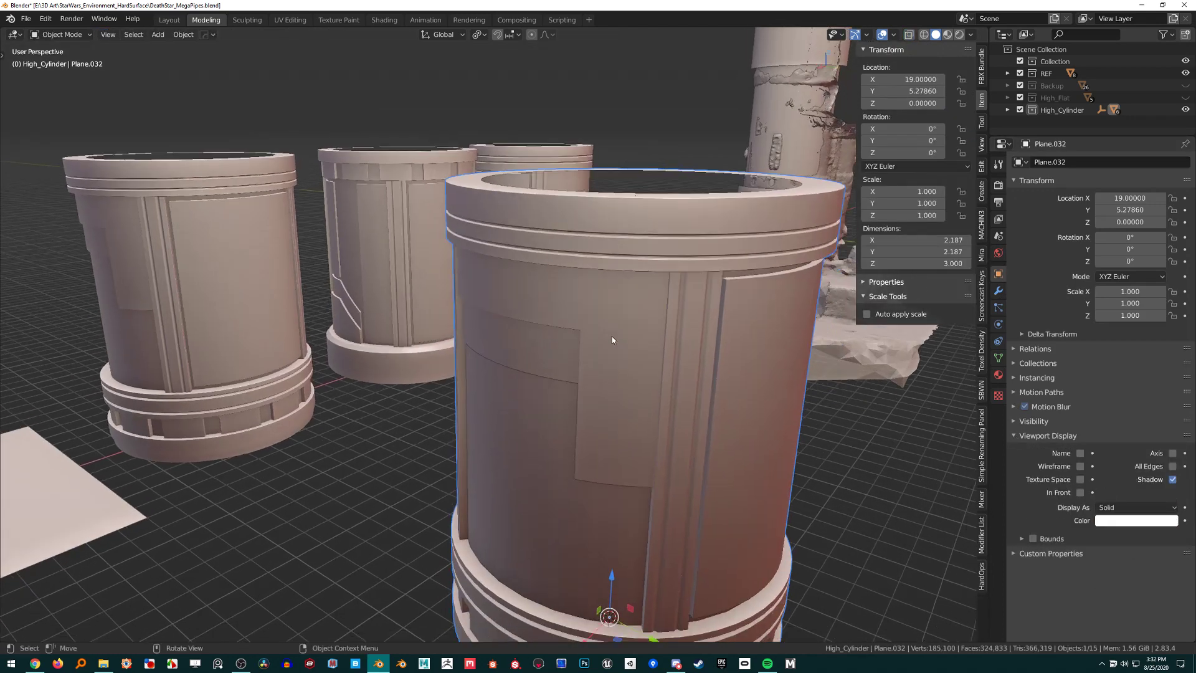
{"action": "key", "text": "Tab"}
{"action": "scroll", "coordinate": [527, 330], "scroll_direction": "down", "scroll_amount": 3}
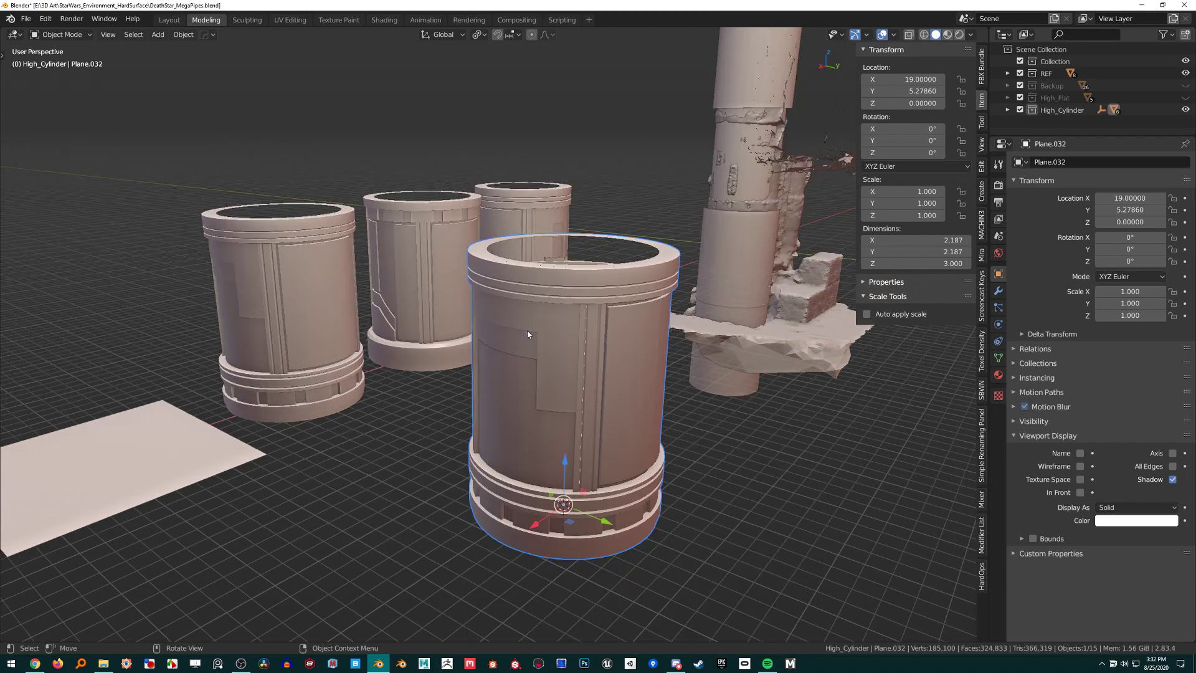
{"action": "key", "text": "Tab"}
{"action": "scroll", "coordinate": [500, 338], "scroll_direction": "up", "scroll_amount": 4}
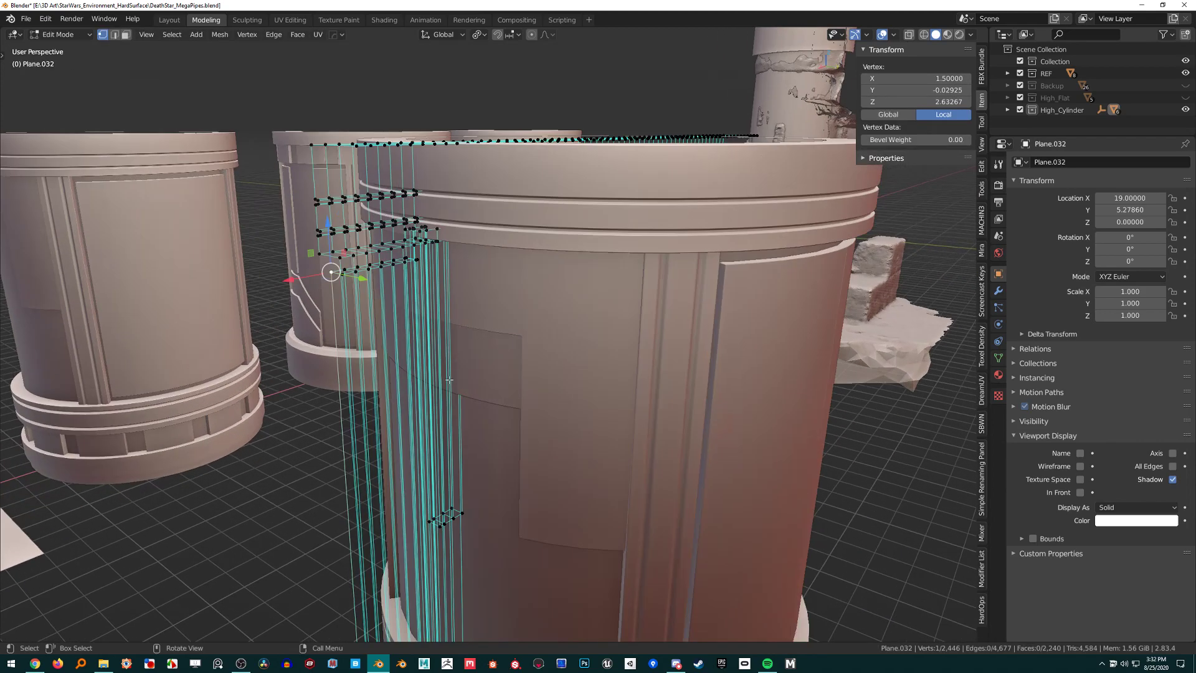
Clear the selection in face mode and examine the cylinder's seam against the ends of the flat mesh.
{"action": "key", "text": "3"}
{"action": "key", "text": "alt+a"}
{"action": "middle_click_drag", "start_coordinate": [498, 298], "coordinate": [458, 278]}
{"action": "scroll", "coordinate": [541, 324], "scroll_direction": "down", "scroll_amount": 2}
{"action": "scroll", "coordinate": [523, 327], "scroll_direction": "down", "scroll_amount": 3}
{"action": "scroll", "coordinate": [360, 330], "scroll_direction": "up", "scroll_amount": 4}
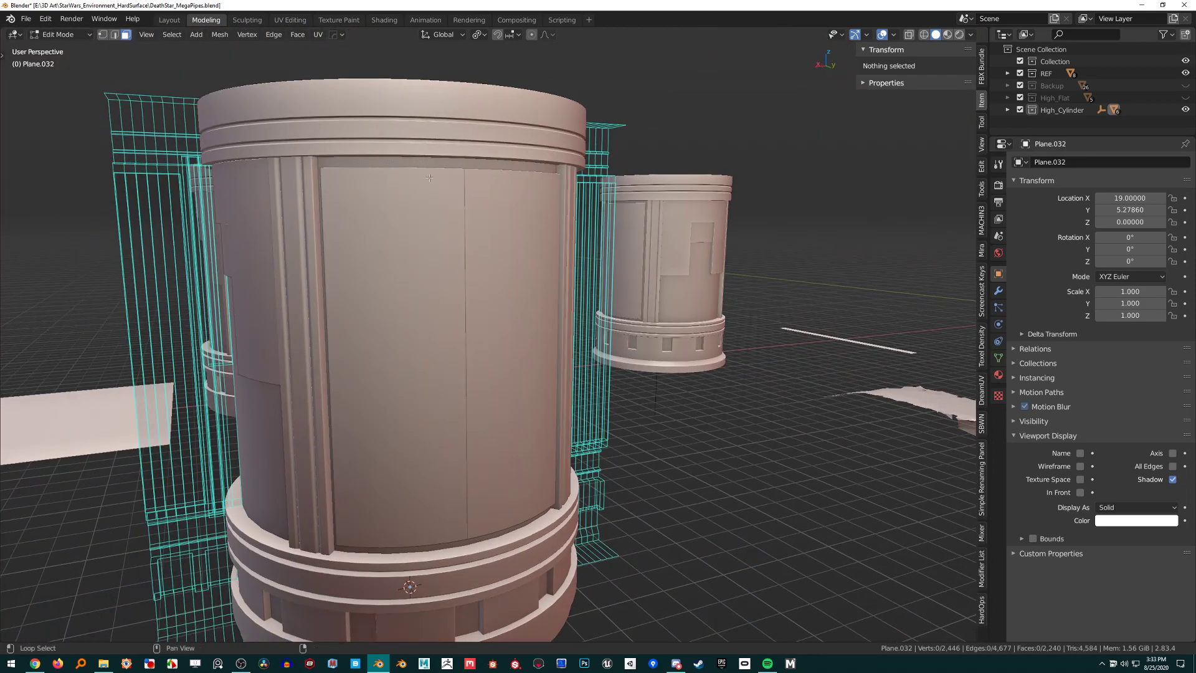
{"action": "middle_click_drag", "start_coordinate": [429, 178], "coordinate": [406, 295]}
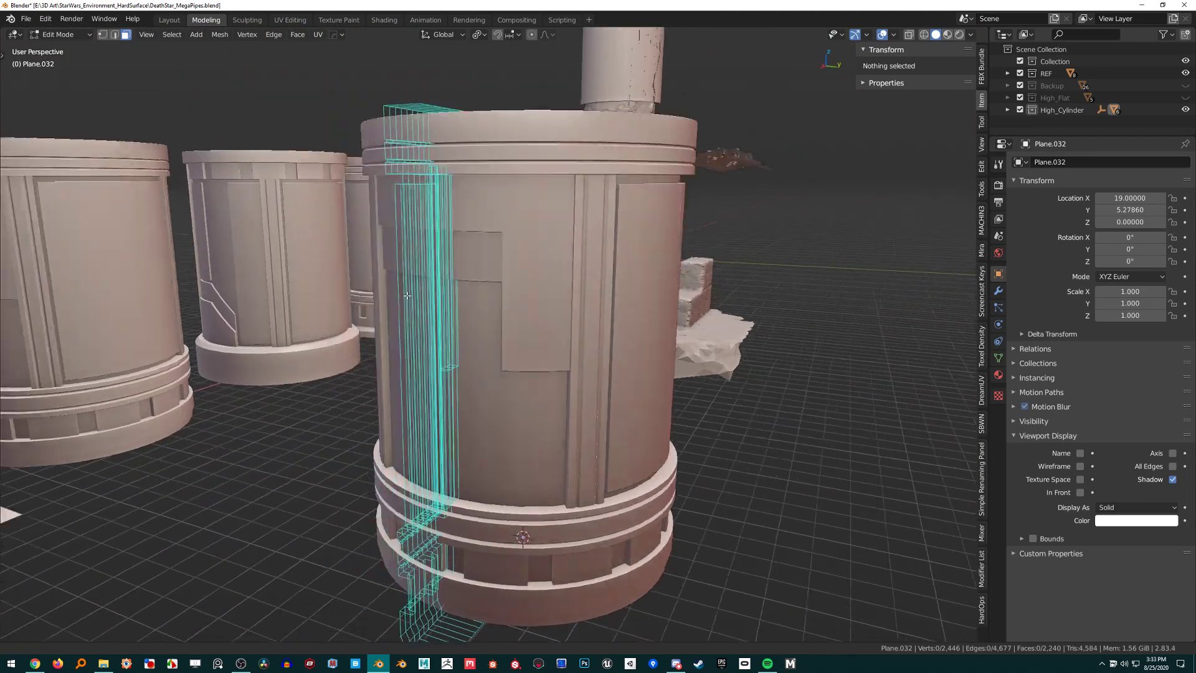
Delete the filled end face at the flat mesh's positive X side, selecting it in X-ray.
{"action": "left_click", "coordinate": [425, 374]}
{"action": "key", "text": "alt+z"}
{"action": "key", "text": "KP_Decimal"}
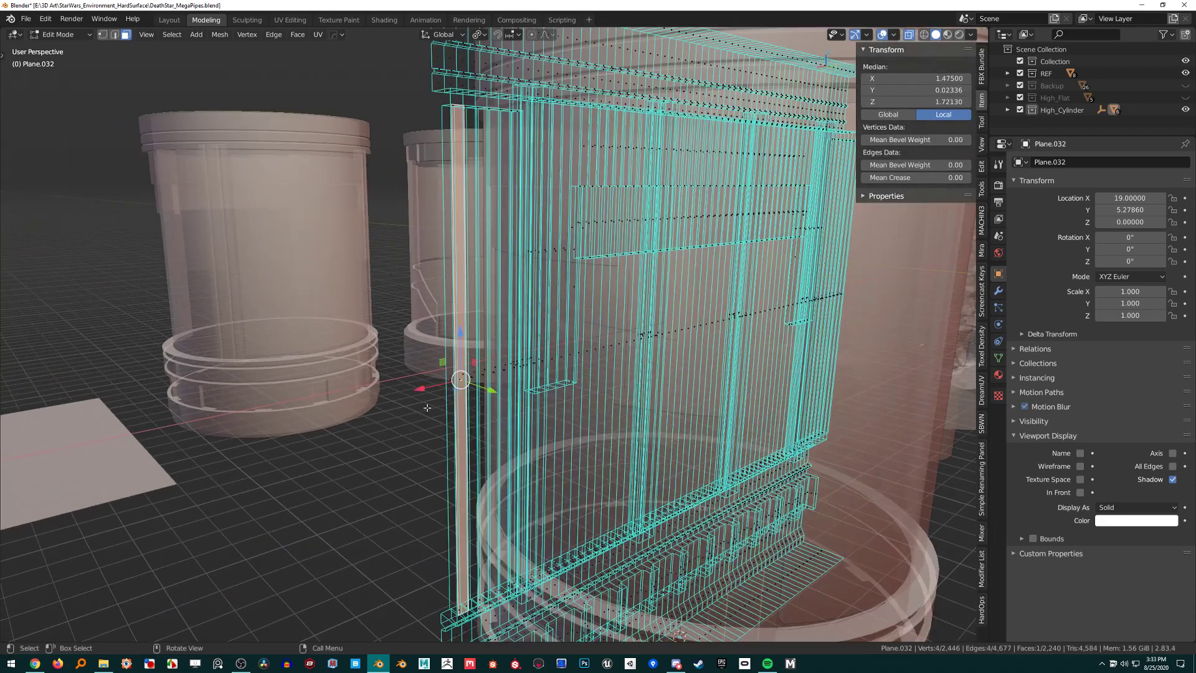
{"action": "left_click", "coordinate": [446, 376]}
{"action": "scroll", "coordinate": [433, 358], "scroll_direction": "down", "scroll_amount": 2}
{"action": "middle_click_drag", "start_coordinate": [660, 358], "coordinate": [596, 361]}
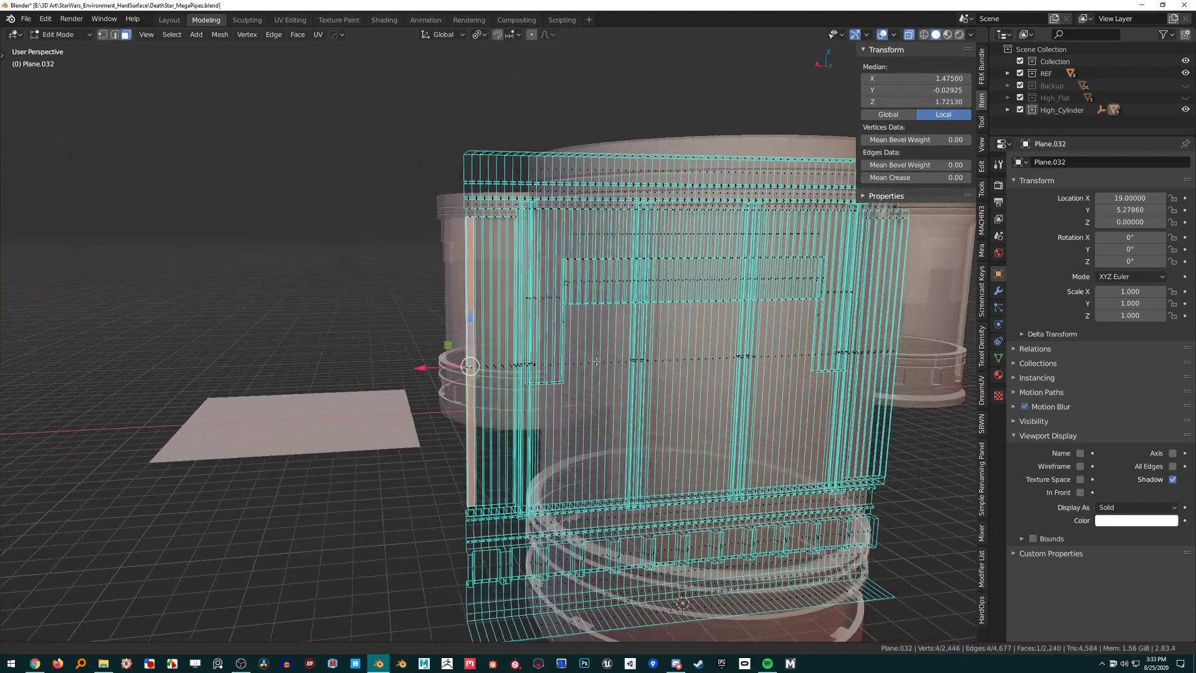
{"action": "scroll", "coordinate": [467, 380], "scroll_direction": "up", "scroll_amount": 4}
{"action": "left_click", "coordinate": [464, 394]}
{"action": "key", "text": "x"}
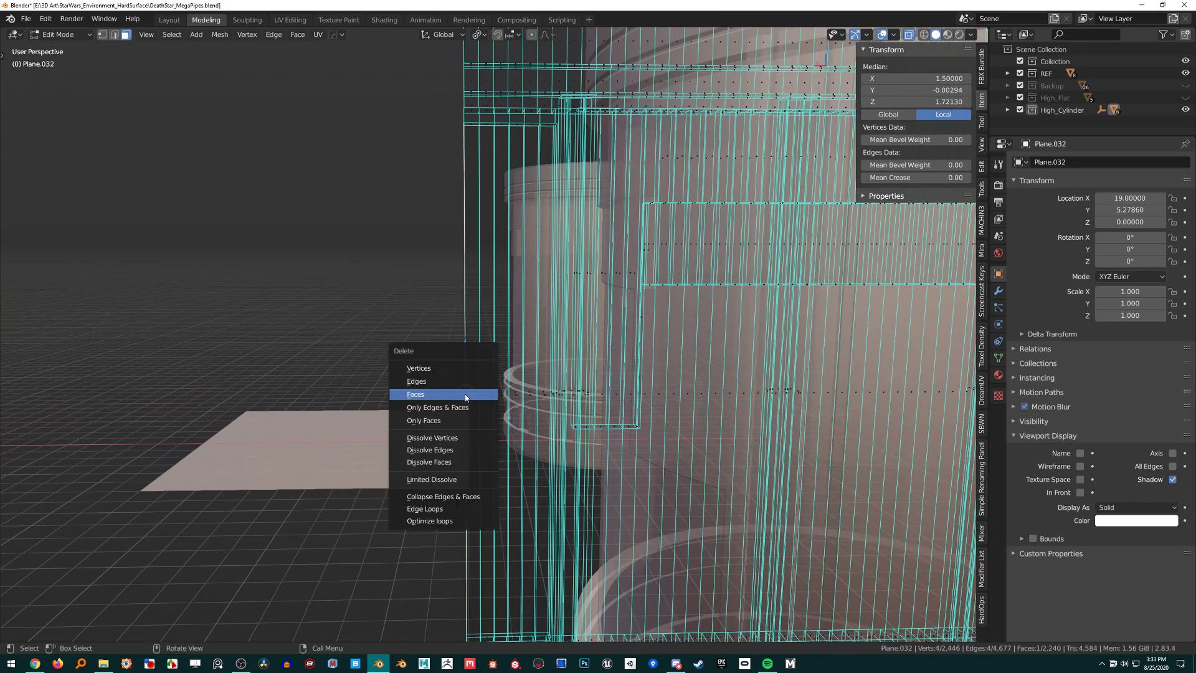
{"action": "left_click", "coordinate": [465, 395]}
Delete the filled end face at the flat mesh's negative X side.
{"action": "scroll", "coordinate": [593, 352], "scroll_direction": "down", "scroll_amount": 4}
{"action": "left_click", "coordinate": [636, 347]}
{"action": "key", "text": "x"}
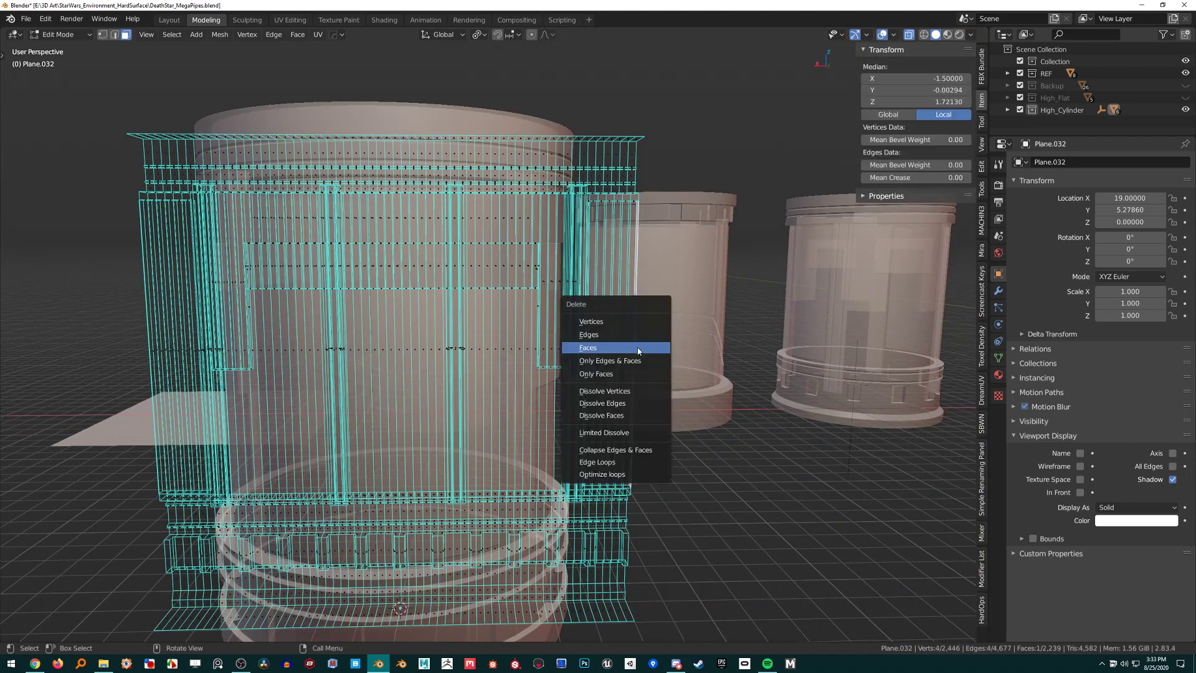
{"action": "left_click", "coordinate": [608, 347]}
Return to Object Mode, turn off X-ray, and clear the selection.
{"action": "key", "text": "Tab"}
{"action": "key", "text": "z"}
{"action": "left_click", "coordinate": [587, 331]}
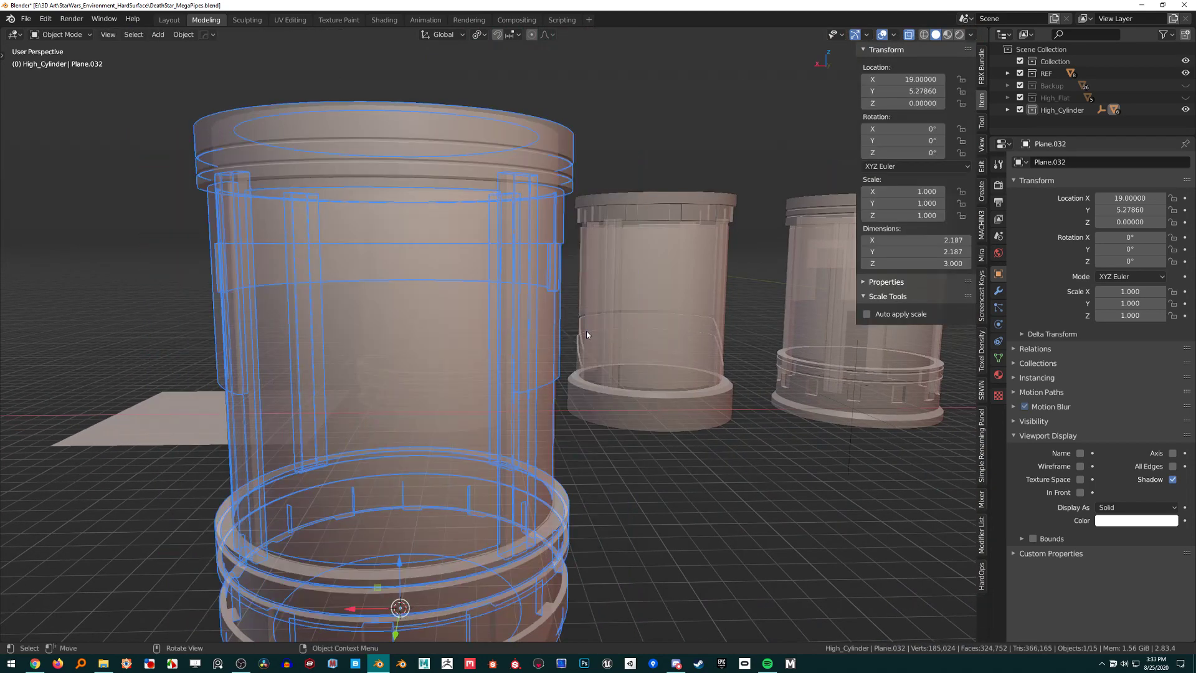
{"action": "key", "text": "alt+z"}
{"action": "mouse_move", "coordinate": [586, 332]}
{"action": "middle_mouse_down"}
{"action": "mouse_move", "coordinate": [517, 326]}
{"action": "mouse_move", "coordinate": [464, 278]}
{"action": "mouse_move", "coordinate": [265, 338]}
{"action": "mouse_move", "coordinate": [429, 345]}
{"action": "mouse_move", "coordinate": [288, 400]}
{"action": "mouse_move", "coordinate": [477, 375]}
{"action": "mouse_move", "coordinate": [561, 394]}
{"action": "middle_mouse_up"}
{"action": "scroll", "coordinate": [467, 292], "scroll_direction": "down", "scroll_amount": 3}
{"action": "key", "text": "alt+a"}
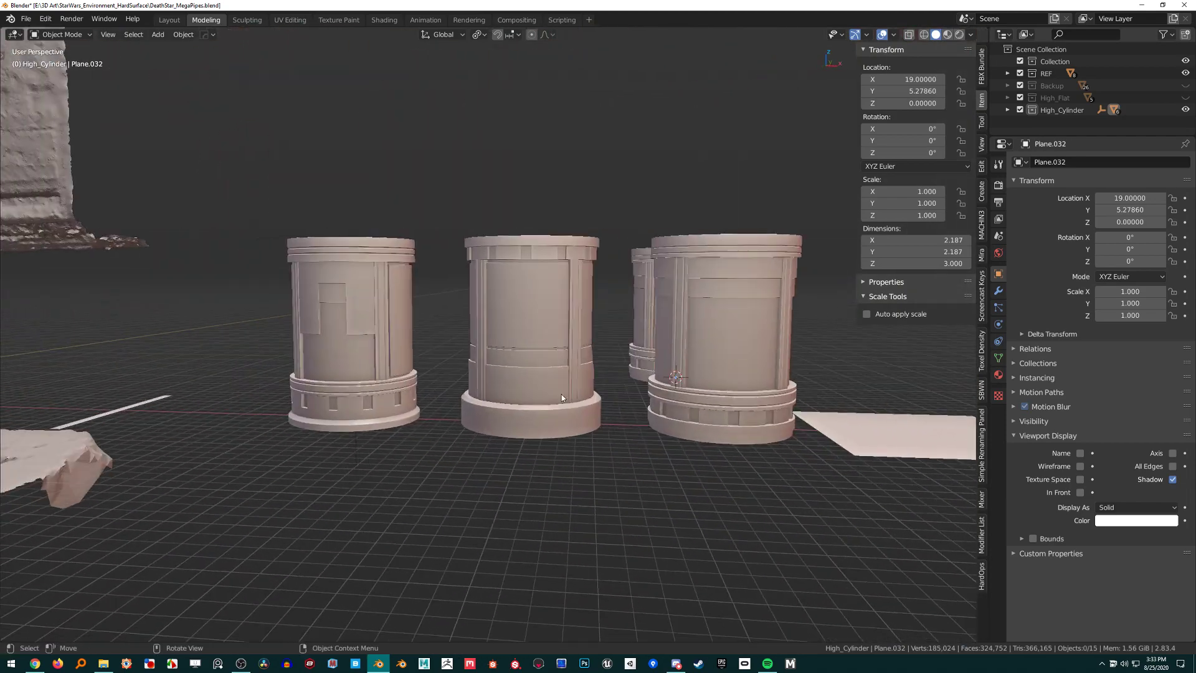
Examine the vertical ribs, raised panels, and lower trim bands of the wrapped pipe sections up close.
{"action": "scroll", "coordinate": [558, 391], "scroll_direction": "up", "scroll_amount": 4}
{"action": "scroll", "coordinate": [208, 374], "scroll_direction": "up", "scroll_amount": 3}
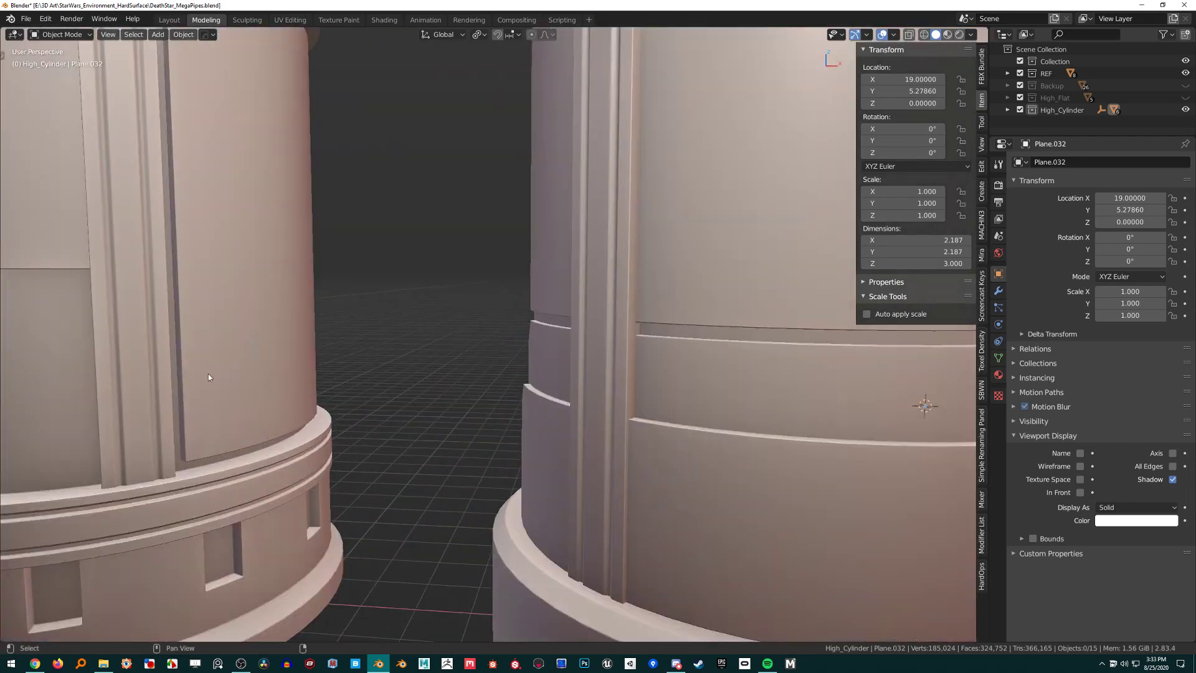
{"action": "middle_click_drag", "start_coordinate": [208, 373], "coordinate": [500, 345], "text": "shift"}
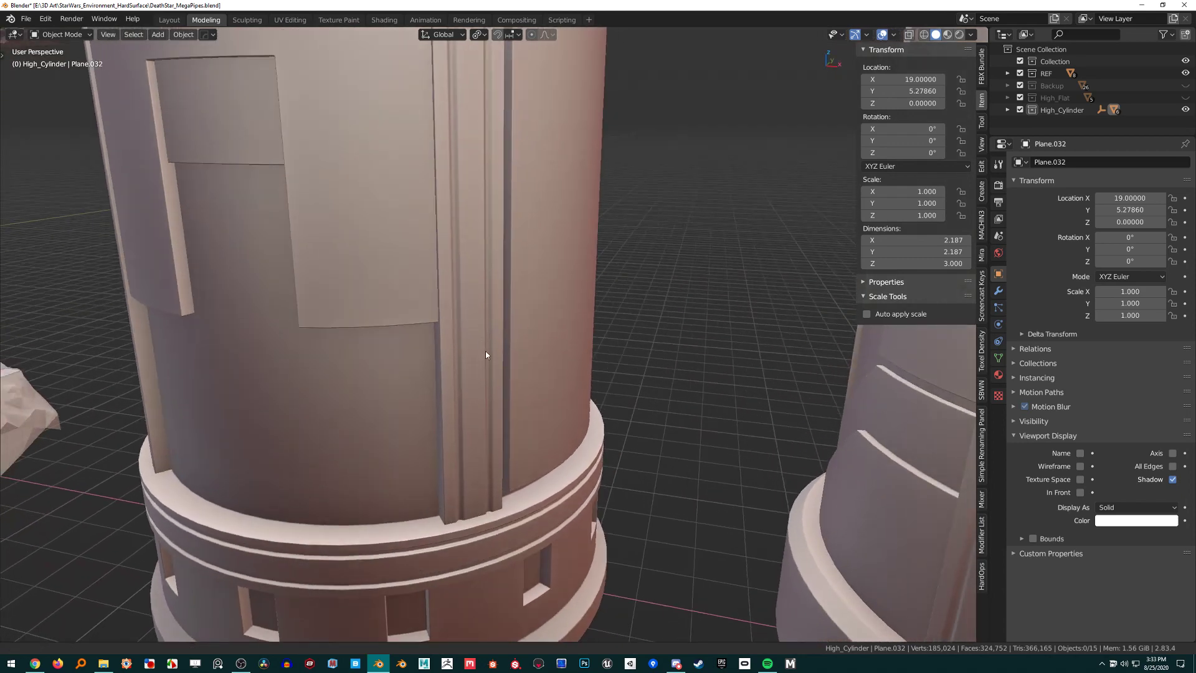
{"action": "middle_click_drag", "start_coordinate": [485, 351], "coordinate": [491, 261], "text": "shift"}
{"action": "scroll", "coordinate": [492, 260], "scroll_direction": "up", "scroll_amount": 2}
{"action": "middle_click_drag", "start_coordinate": [397, 387], "coordinate": [477, 349], "text": "shift"}
{"action": "scroll", "coordinate": [477, 349], "scroll_direction": "up", "scroll_amount": 1}
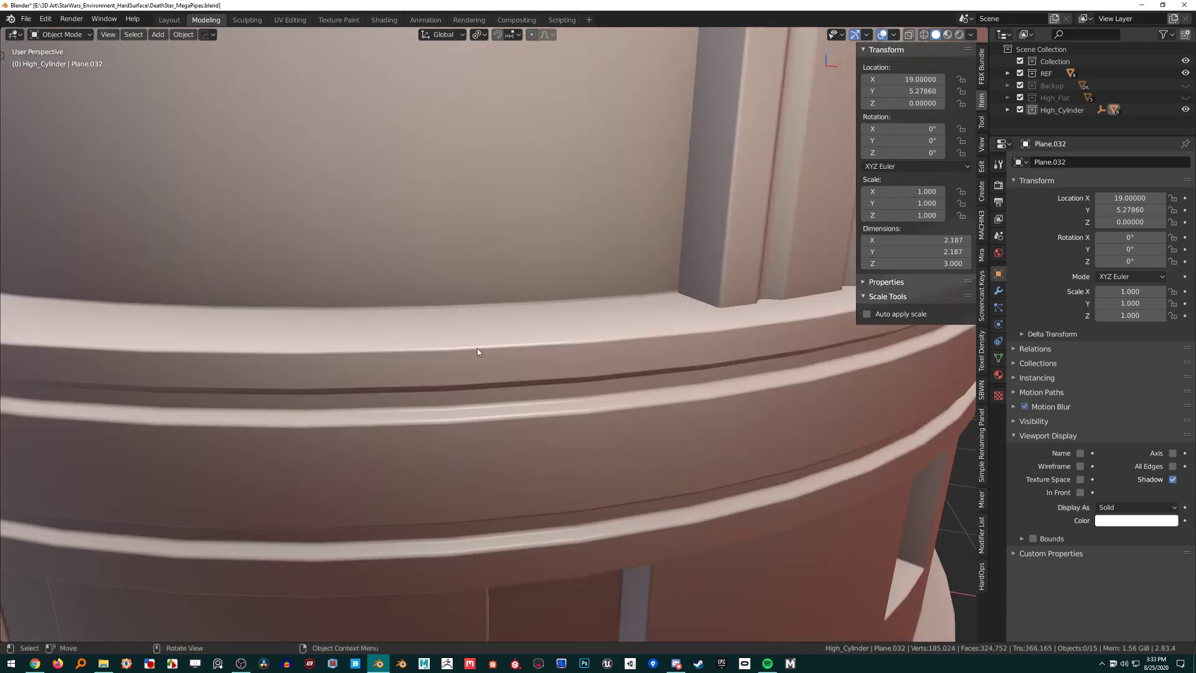
{"action": "middle_click_drag", "start_coordinate": [555, 346], "coordinate": [531, 393]}
{"action": "scroll", "coordinate": [517, 351], "scroll_direction": "down", "scroll_amount": 2}
{"action": "scroll", "coordinate": [531, 393], "scroll_direction": "down", "scroll_amount": 6}
{"action": "middle_click_drag", "start_coordinate": [422, 232], "coordinate": [454, 322]}
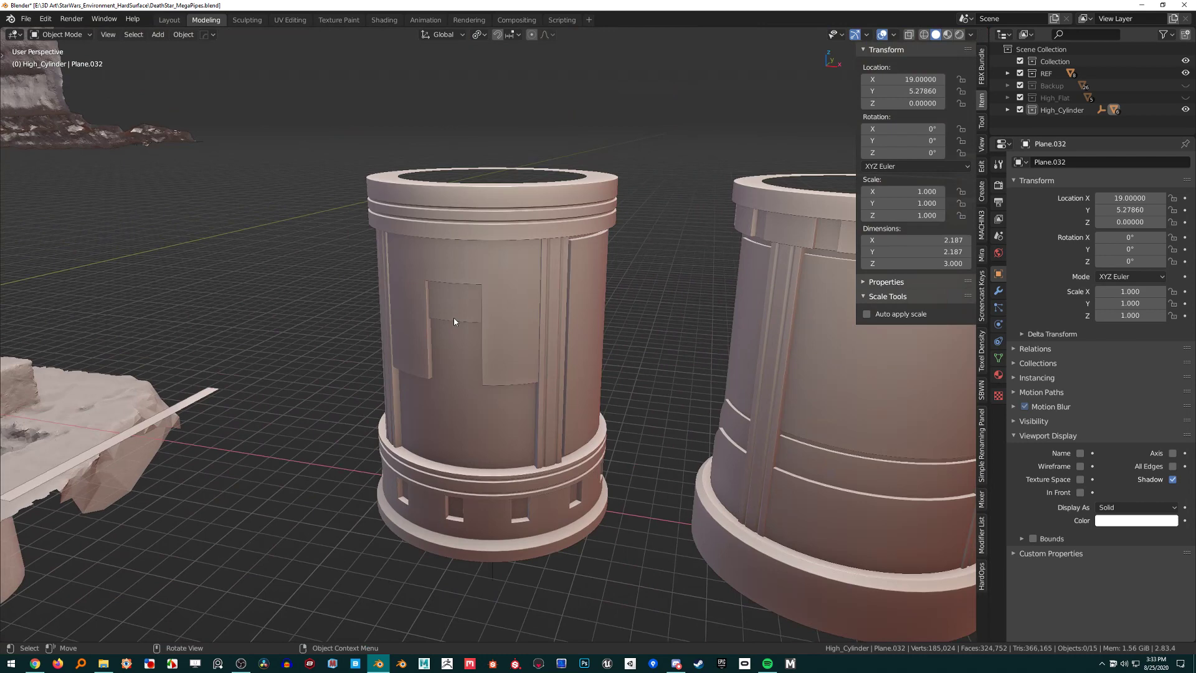
{"action": "middle_click_drag", "start_coordinate": [454, 317], "coordinate": [409, 355], "text": "shift"}
{"action": "scroll", "coordinate": [447, 309], "scroll_direction": "up", "scroll_amount": 2}
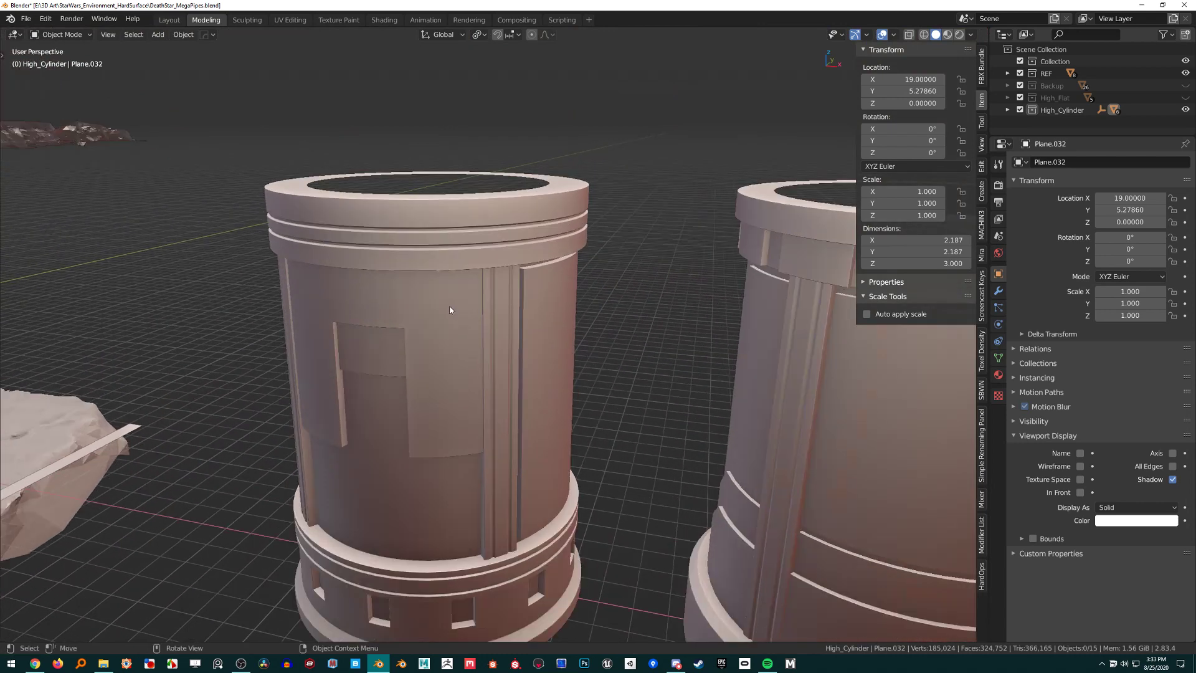
{"action": "mouse_move", "coordinate": [450, 306]}
{"action": "middle_mouse_down", "text": "shift"}
{"action": "mouse_move", "coordinate": [465, 314]}
{"action": "mouse_move", "coordinate": [472, 303]}
{"action": "middle_mouse_up", "text": "shift"}
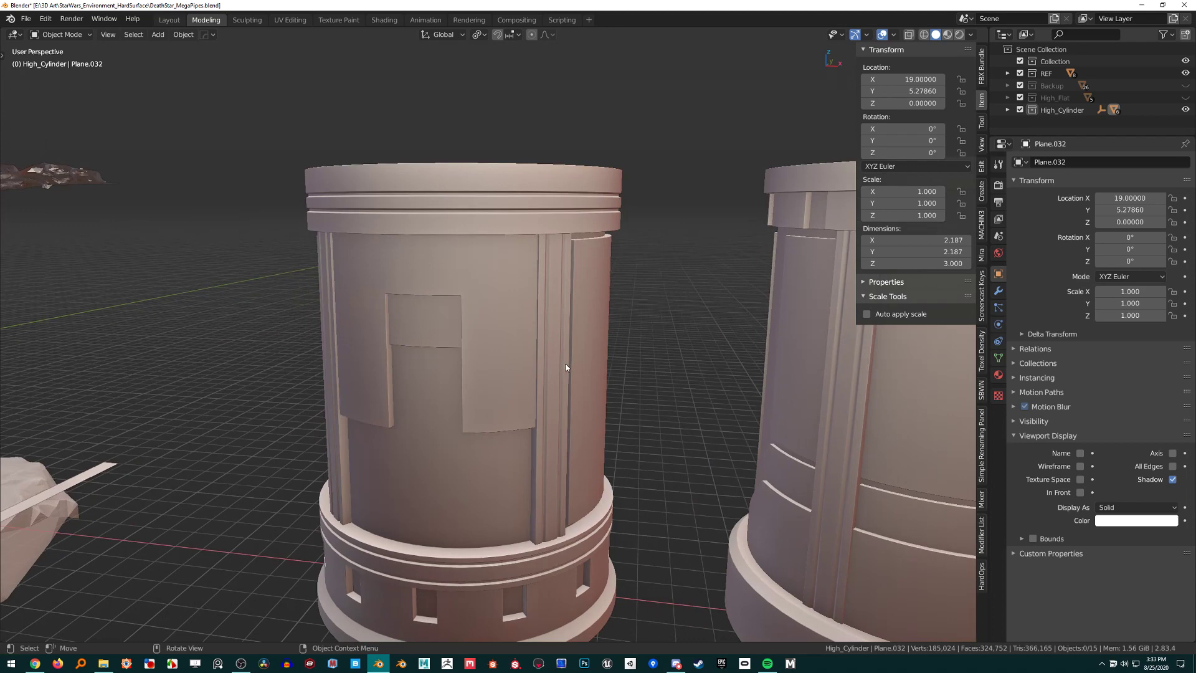
{"action": "scroll", "coordinate": [566, 368], "scroll_direction": "up", "scroll_amount": 2}
{"action": "scroll", "coordinate": [569, 367], "scroll_direction": "down", "scroll_amount": 4}
{"action": "mouse_move", "coordinate": [575, 379]}
{"action": "middle_mouse_down", "text": "shift"}
{"action": "mouse_move", "coordinate": [462, 346]}
{"action": "mouse_move", "coordinate": [585, 365]}
{"action": "middle_mouse_up", "text": "shift"}
Show the scene's materials in the viewport and examine the front panels and notched bands of the scanned reference pipes.
{"action": "scroll", "coordinate": [463, 347], "scroll_direction": "down", "scroll_amount": 4}
{"action": "middle_click_drag", "start_coordinate": [104, 331], "coordinate": [330, 339], "text": "shift"}
{"action": "scroll", "coordinate": [330, 339], "scroll_direction": "up", "scroll_amount": 2}
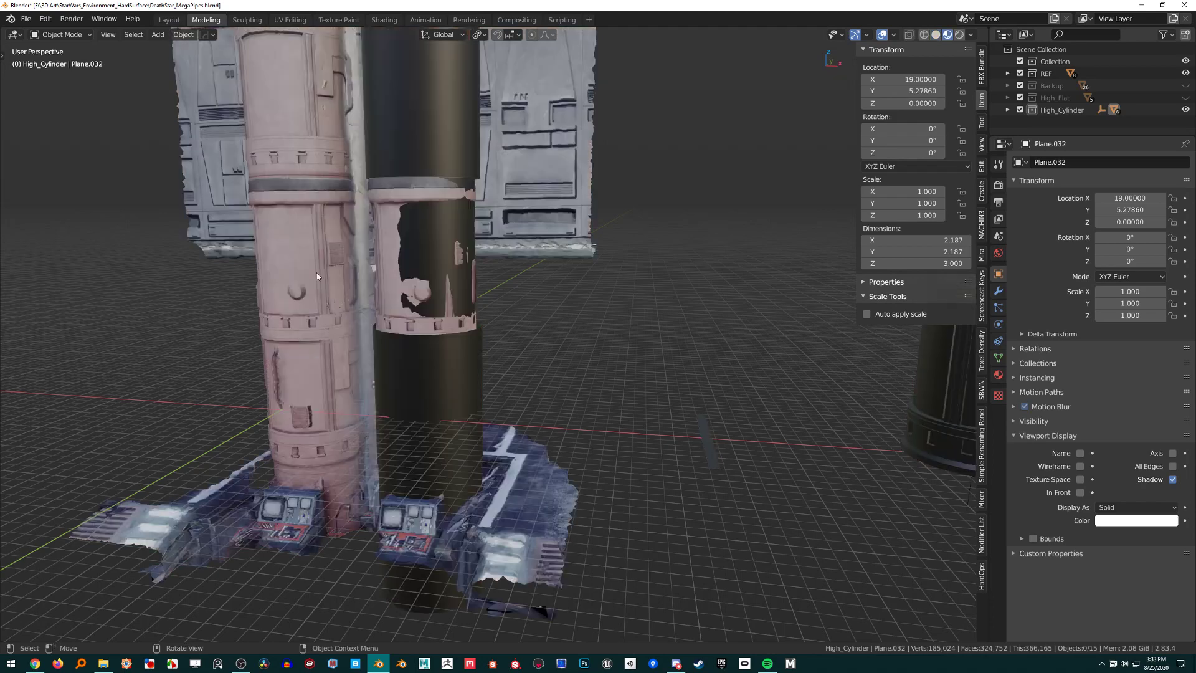
{"action": "middle_click_drag", "start_coordinate": [336, 295], "coordinate": [421, 282], "text": "shift"}
{"action": "scroll", "coordinate": [454, 258], "scroll_direction": "up", "scroll_amount": 5}
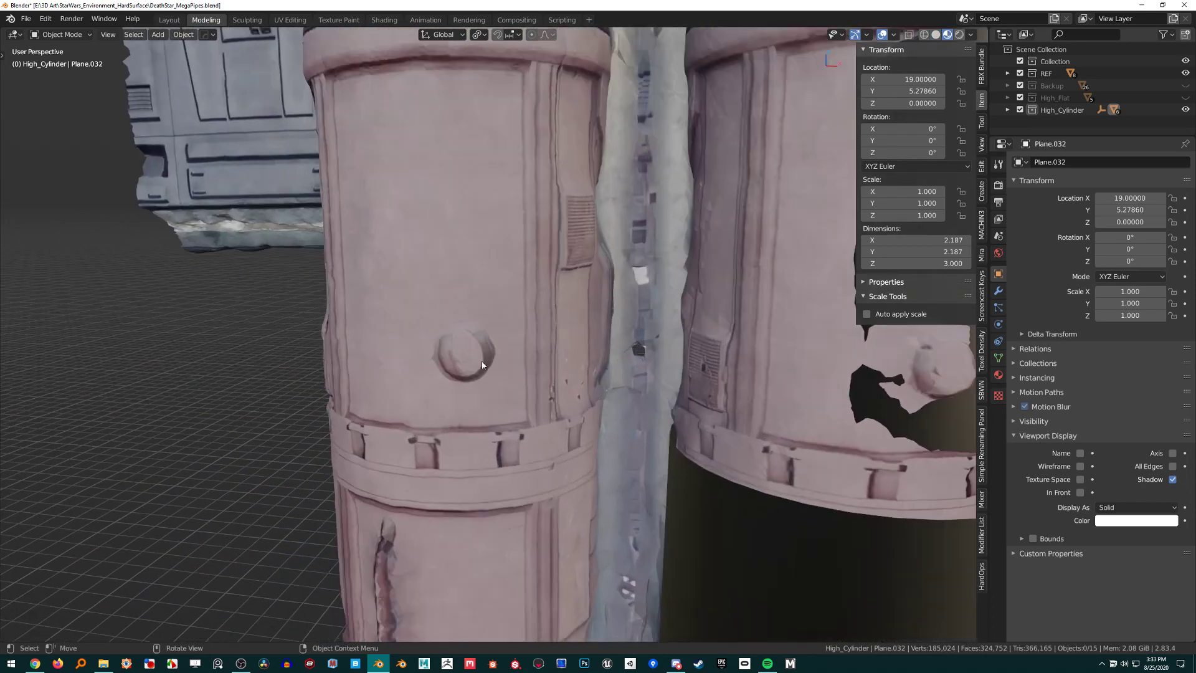
{"action": "middle_click_drag", "start_coordinate": [483, 365], "coordinate": [439, 375]}
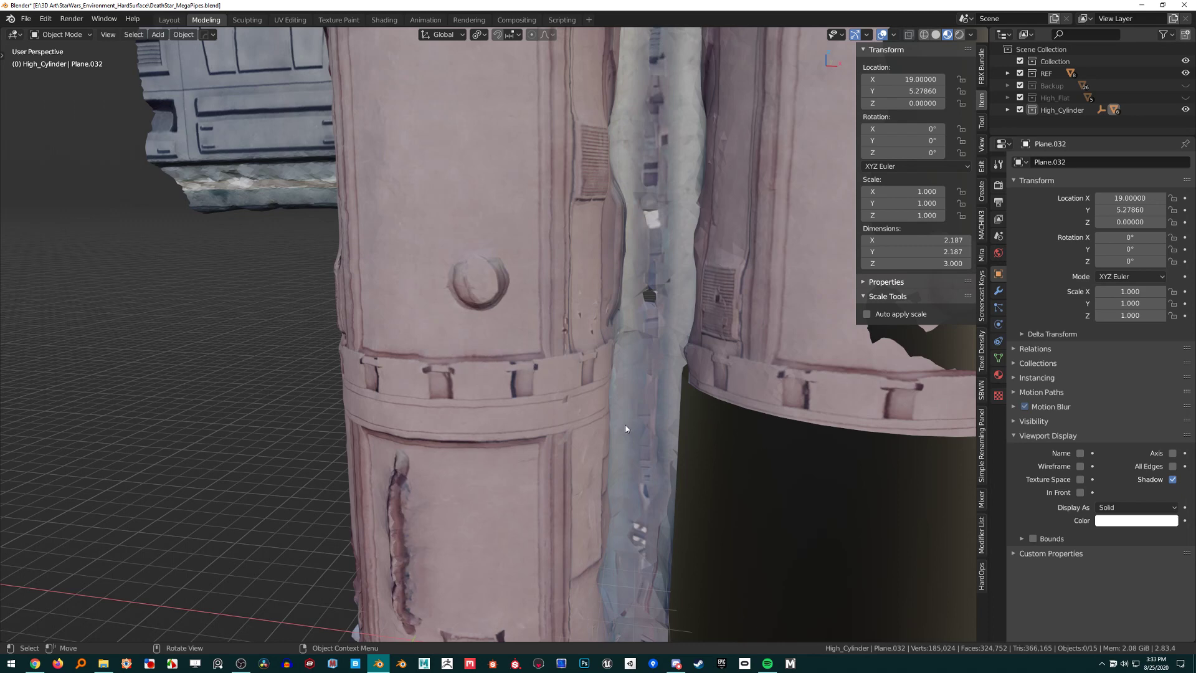
{"action": "middle_click_drag", "start_coordinate": [595, 428], "coordinate": [510, 362]}
{"action": "scroll", "coordinate": [541, 390], "scroll_direction": "down", "scroll_amount": 5}
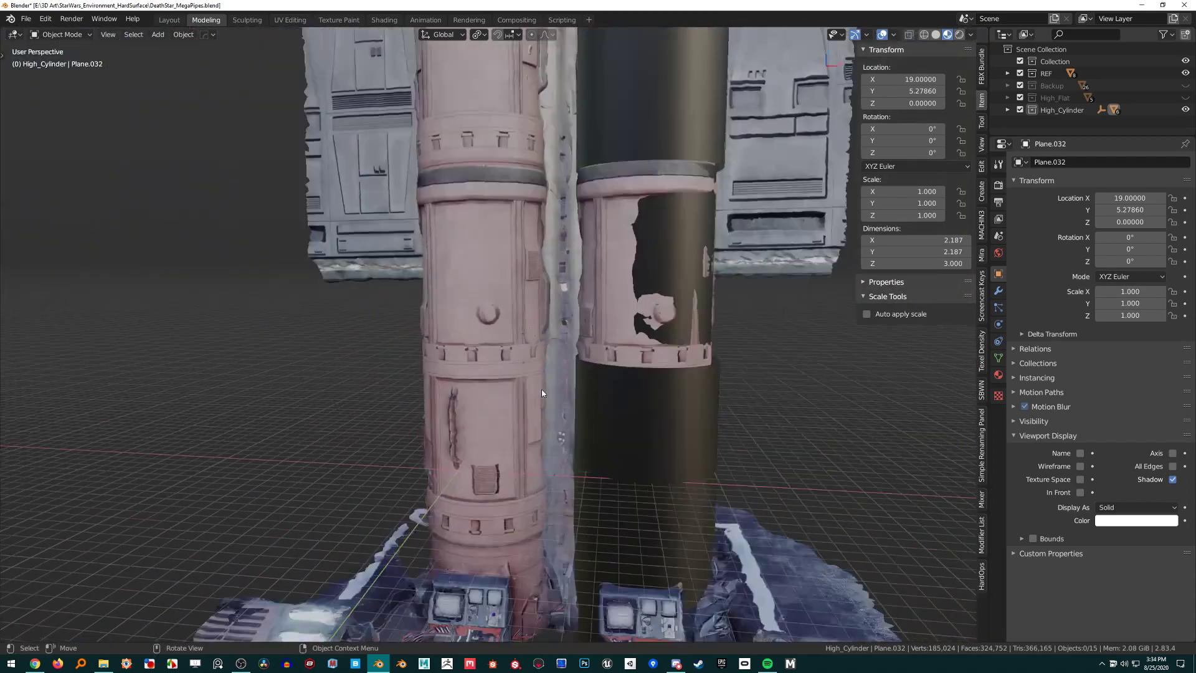
{"action": "scroll", "coordinate": [506, 416], "scroll_direction": "up", "scroll_amount": 6}
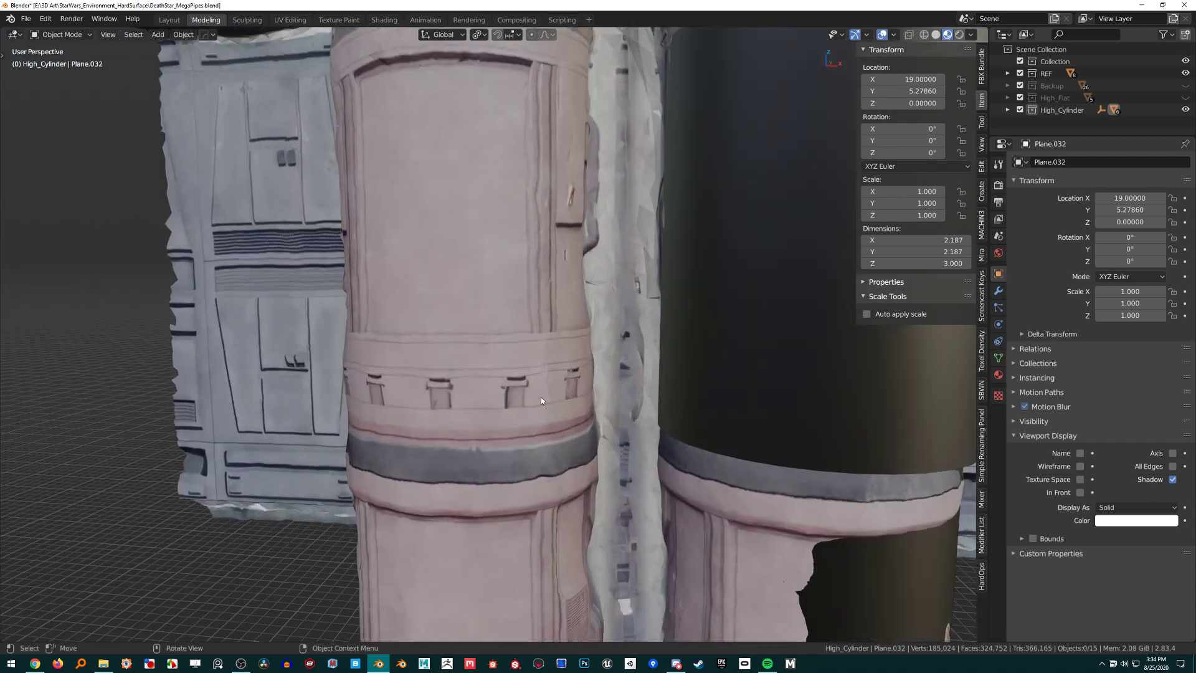
{"action": "middle_click_drag", "start_coordinate": [542, 385], "coordinate": [508, 288]}
{"action": "scroll", "coordinate": [533, 360], "scroll_direction": "up", "scroll_amount": 3}
{"action": "scroll", "coordinate": [508, 288], "scroll_direction": "down", "scroll_amount": 2}
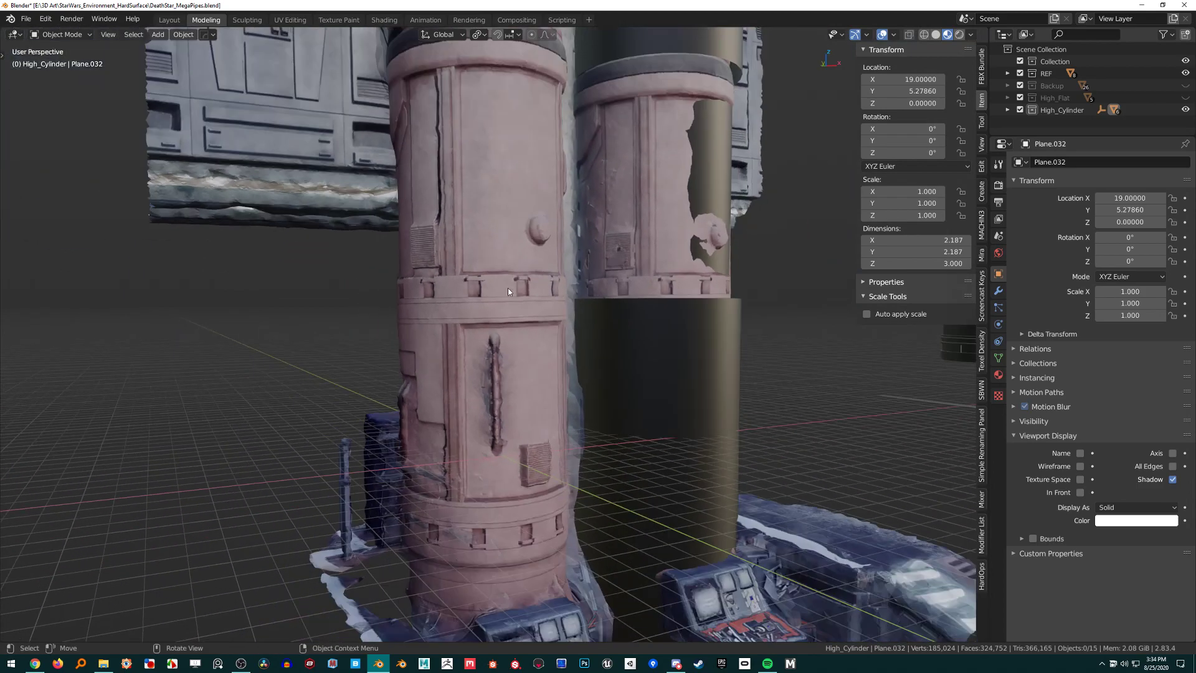
Examine the lower section and rear side of the scanned reference pipe for its panels, ribs, and round details.
{"action": "scroll", "coordinate": [499, 307], "scroll_direction": "up", "scroll_amount": 4}
{"action": "middle_click_drag", "start_coordinate": [521, 411], "coordinate": [589, 316], "text": "shift"}
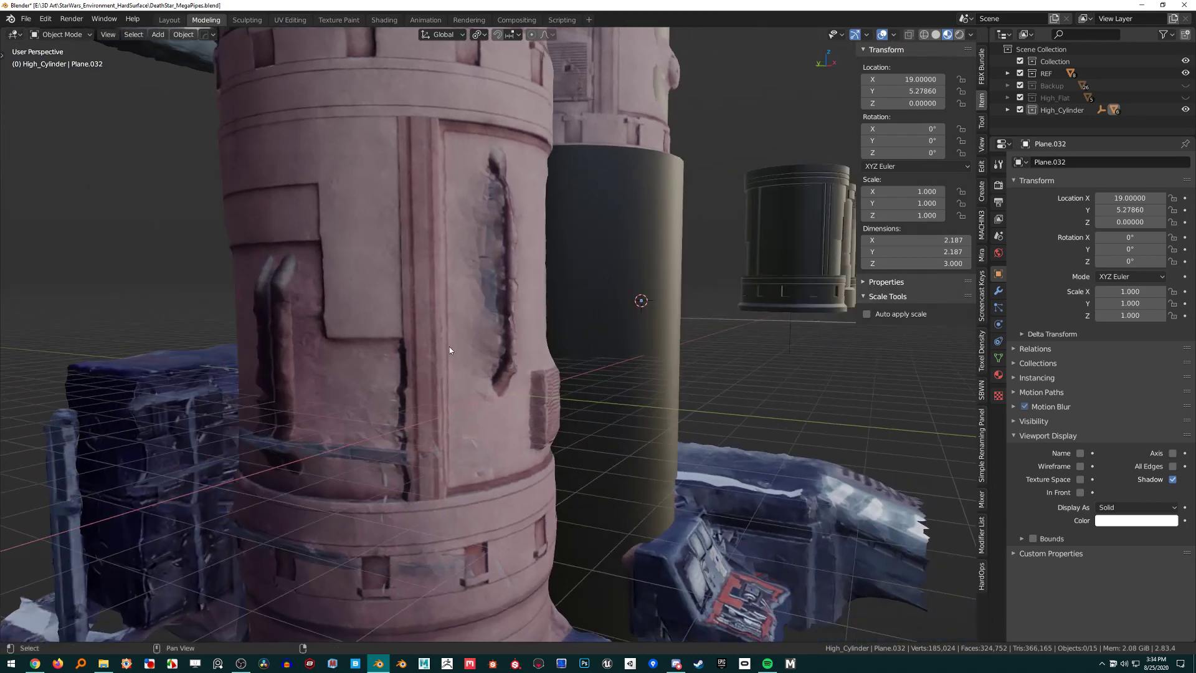
{"action": "middle_click_drag", "start_coordinate": [450, 346], "coordinate": [408, 372], "text": "shift"}
{"action": "middle_click_drag", "start_coordinate": [606, 413], "coordinate": [540, 438]}
{"action": "middle_click_drag", "start_coordinate": [529, 265], "coordinate": [503, 406], "text": "shift"}
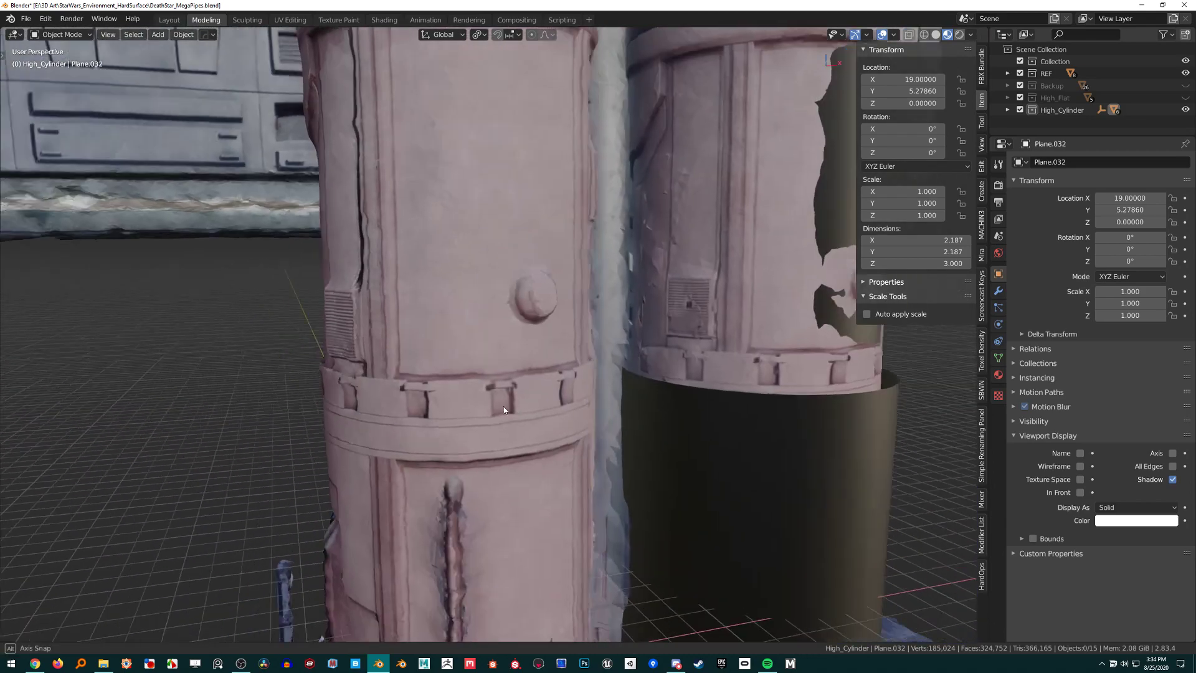
{"action": "scroll", "coordinate": [536, 291], "scroll_direction": "down", "scroll_amount": 1}
{"action": "scroll", "coordinate": [539, 306], "scroll_direction": "down", "scroll_amount": 2}
{"action": "middle_click_drag", "start_coordinate": [539, 306], "coordinate": [559, 435], "text": "shift"}
{"action": "scroll", "coordinate": [529, 427], "scroll_direction": "down", "scroll_amount": 3}
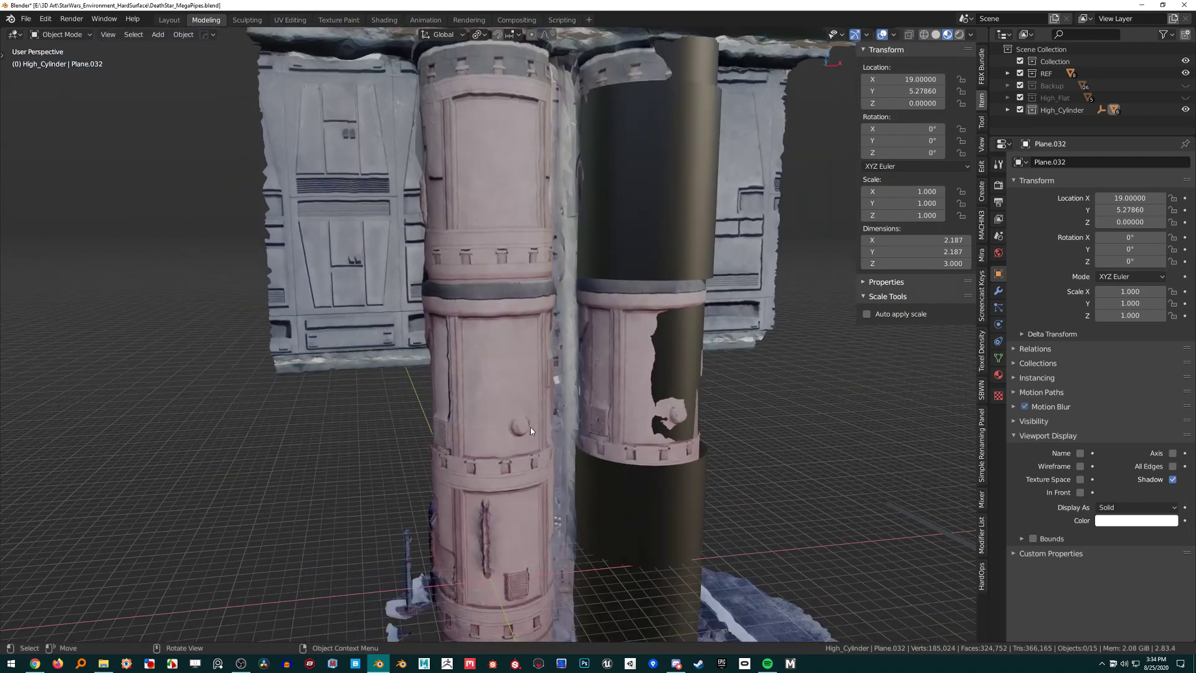
{"action": "mouse_move", "coordinate": [492, 361]}
{"action": "middle_mouse_down"}
{"action": "mouse_move", "coordinate": [592, 358]}
{"action": "mouse_move", "coordinate": [552, 398]}
{"action": "mouse_move", "coordinate": [557, 342]}
{"action": "mouse_move", "coordinate": [579, 347]}
{"action": "mouse_move", "coordinate": [537, 355]}
{"action": "mouse_move", "coordinate": [499, 224]}
{"action": "mouse_move", "coordinate": [481, 364]}
{"action": "middle_mouse_up"}
{"action": "scroll", "coordinate": [580, 347], "scroll_direction": "up", "scroll_amount": 3}
{"action": "scroll", "coordinate": [451, 443], "scroll_direction": "down", "scroll_amount": 3}
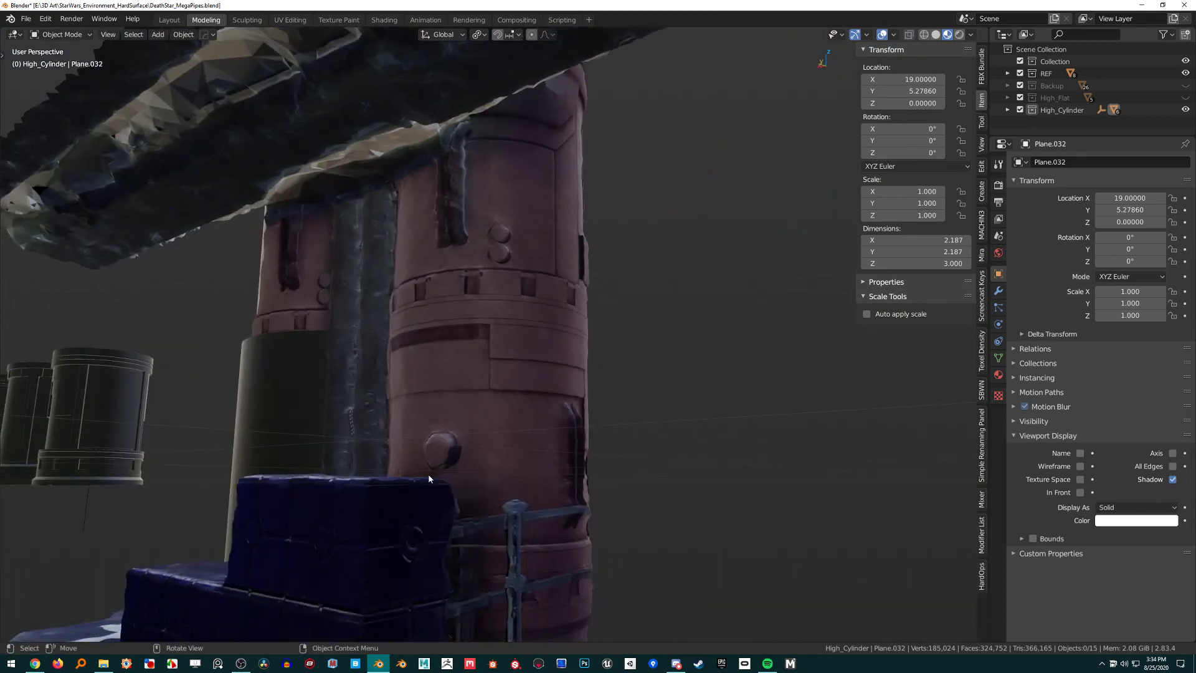
{"action": "middle_click_drag", "start_coordinate": [428, 473], "coordinate": [267, 466]}
{"action": "middle_click_drag", "start_coordinate": [445, 351], "coordinate": [324, 397], "text": "shift"}
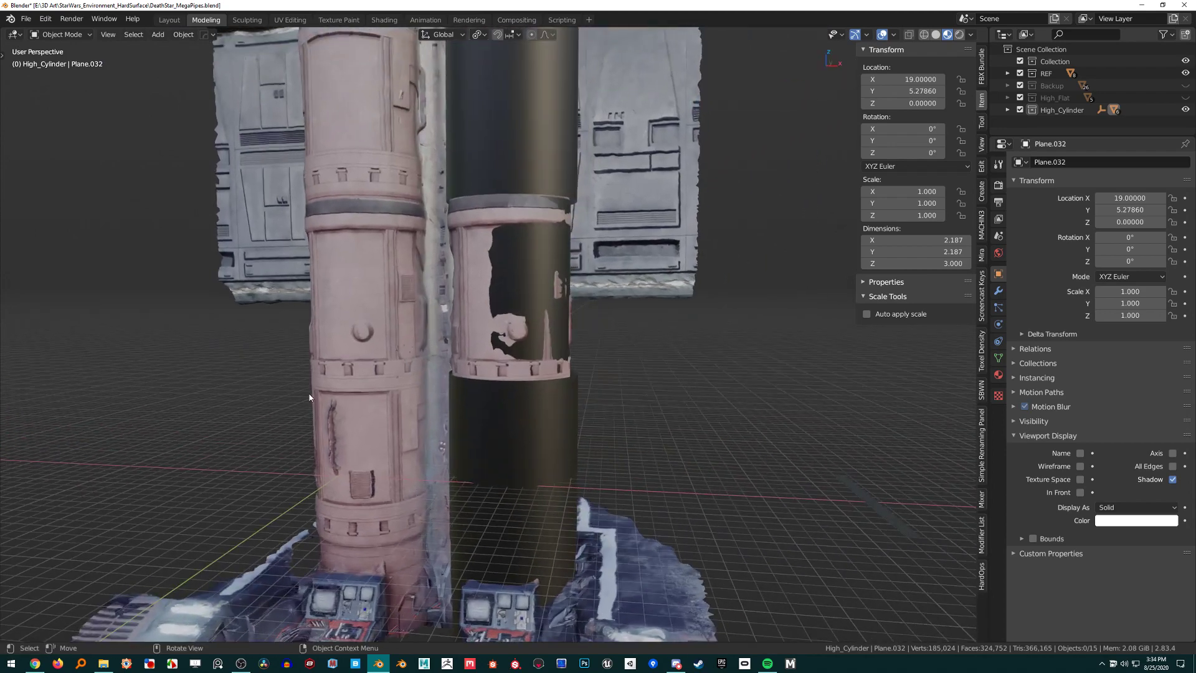
Switch the viewport back to solid shading around the modeled pipe sections and save the file.
{"action": "scroll", "coordinate": [648, 411], "scroll_direction": "down", "scroll_amount": 3}
{"action": "scroll", "coordinate": [649, 411], "scroll_direction": "down", "scroll_amount": 3}
{"action": "middle_click_drag", "start_coordinate": [772, 406], "coordinate": [580, 417], "text": "shift"}
{"action": "scroll", "coordinate": [580, 418], "scroll_direction": "up", "scroll_amount": 3}
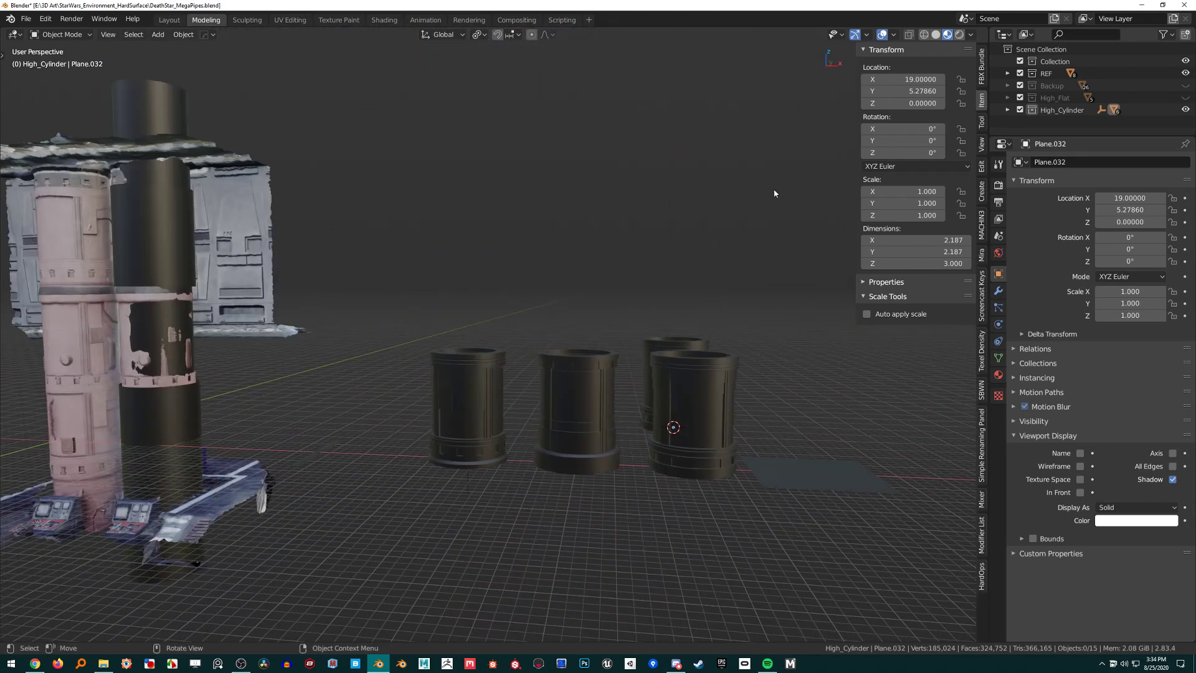
{"action": "middle_click_drag", "start_coordinate": [774, 192], "coordinate": [719, 227]}
{"action": "key", "text": "alt+x"}
{"action": "right_click", "coordinate": [765, 195]}
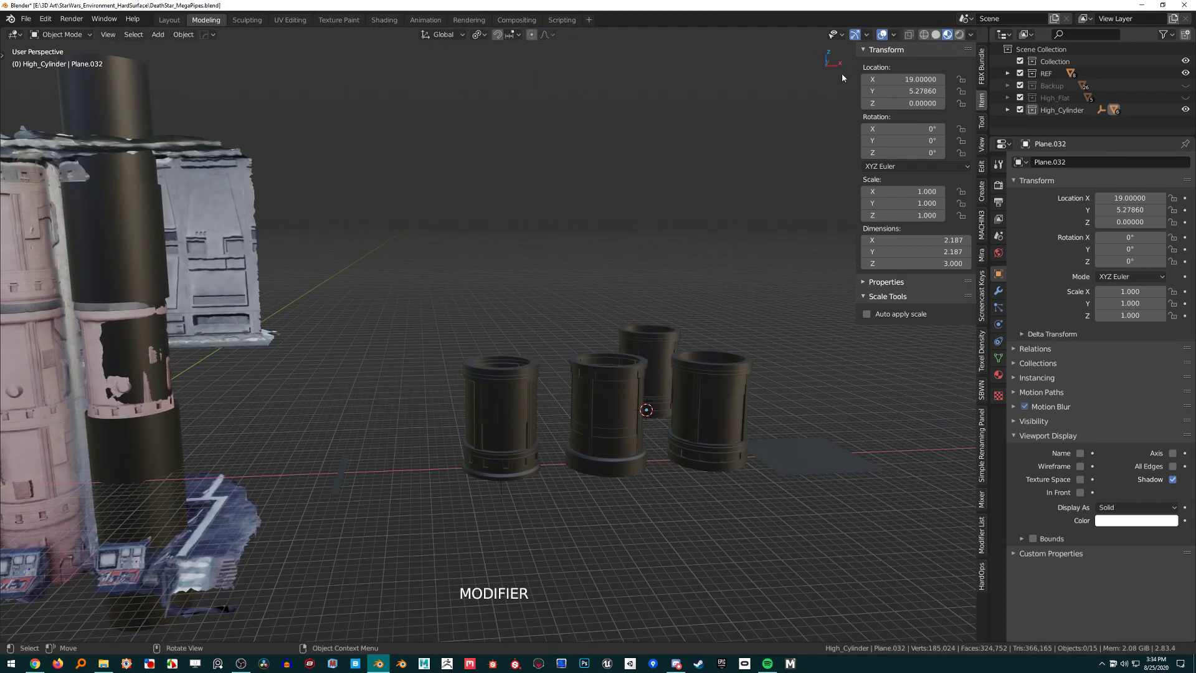
{"action": "left_click", "coordinate": [935, 34]}
{"action": "scroll", "coordinate": [689, 408], "scroll_direction": "up", "scroll_amount": 3}
{"action": "middle_click_drag", "start_coordinate": [689, 408], "coordinate": [633, 439]}
{"action": "key", "text": "ctrl+s"}
Select the flat square plane beside the pipe sections and view it with them from above and the front.
{"action": "left_click", "coordinate": [633, 443]}
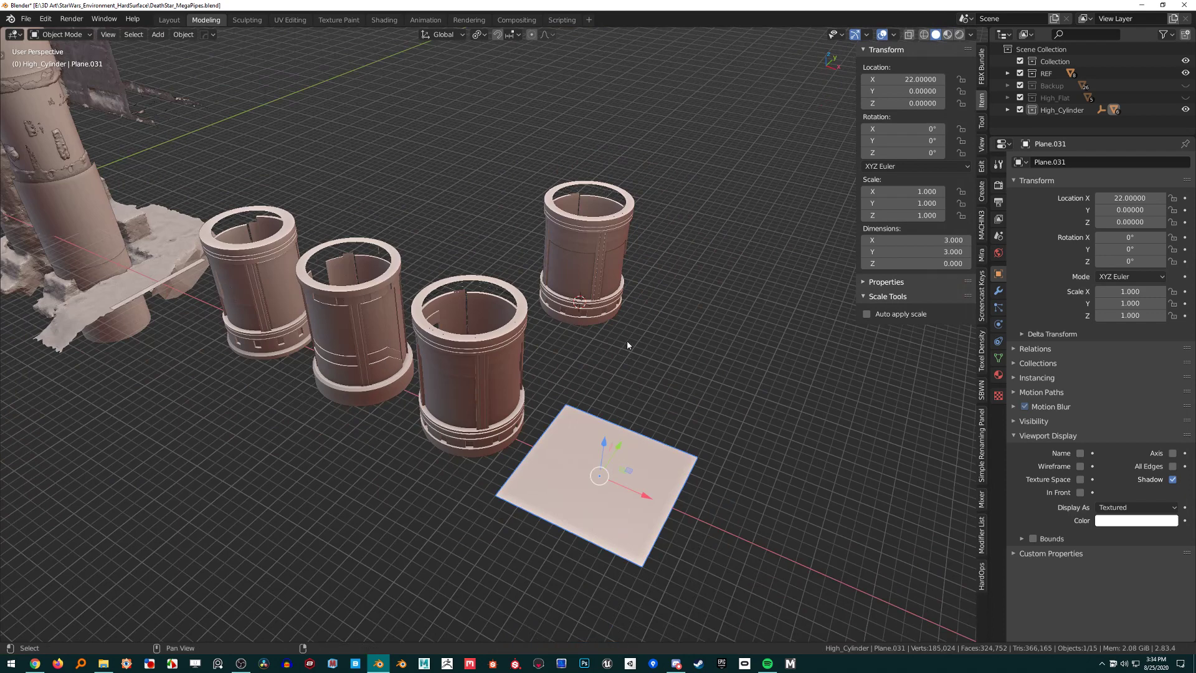
{"action": "key", "text": "alt"}
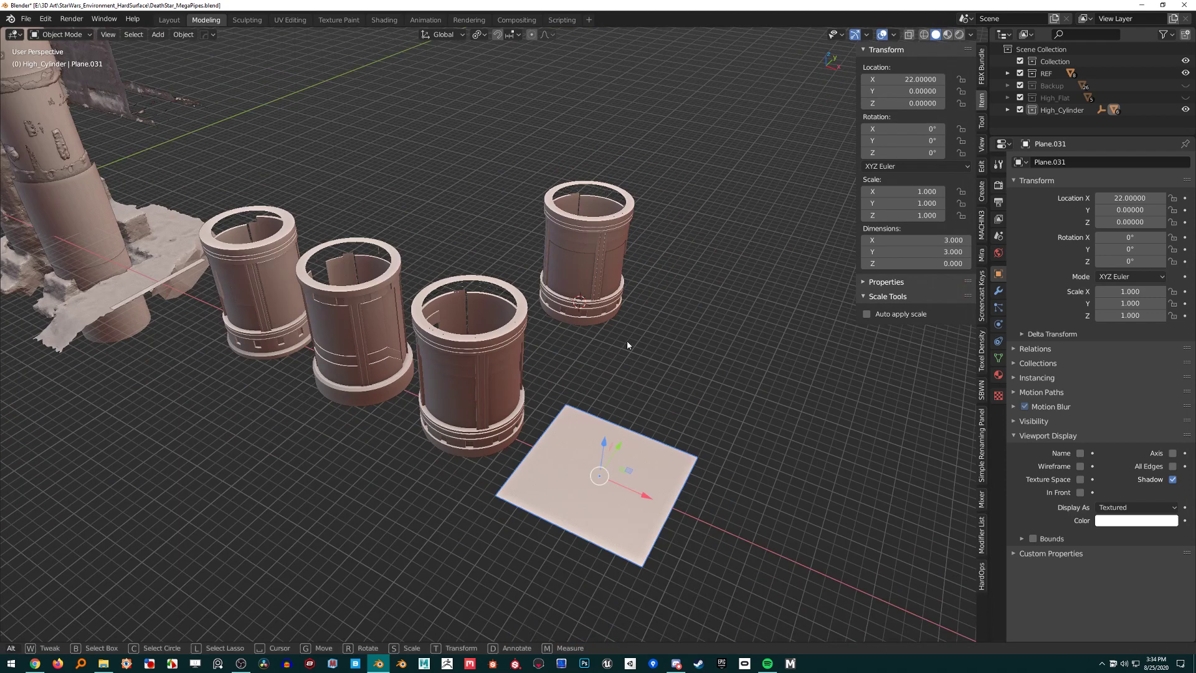
{"action": "mouse_move", "coordinate": [592, 368]}
{"action": "left_mouse_down", "text": "alt"}
{"action": "mouse_move", "coordinate": [610, 370]}
{"action": "mouse_move", "coordinate": [613, 390]}
{"action": "mouse_move", "coordinate": [581, 353]}
{"action": "left_mouse_up", "text": "alt"}
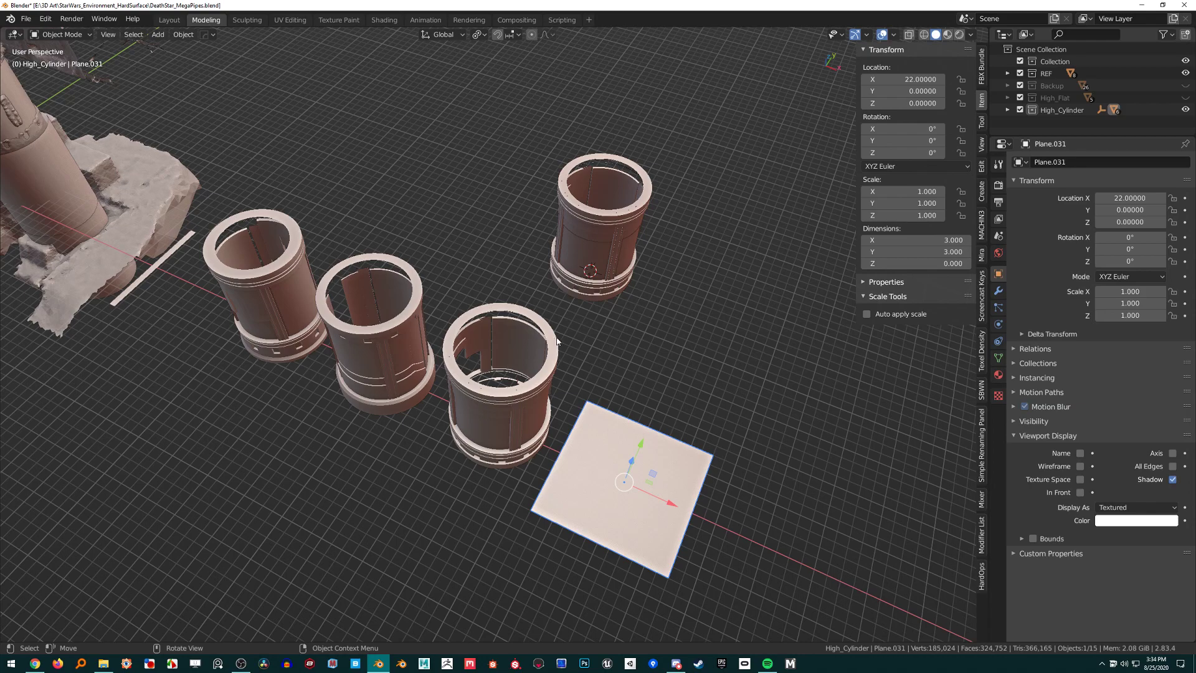
{"action": "mouse_move", "coordinate": [601, 364]}
{"action": "left_mouse_down", "text": "alt"}
{"action": "mouse_move", "coordinate": [590, 350]}
{"action": "mouse_move", "coordinate": [647, 342]}
{"action": "mouse_move", "coordinate": [614, 380]}
{"action": "left_mouse_up", "text": "alt"}
{"action": "scroll", "coordinate": [614, 380], "scroll_direction": "up", "scroll_amount": 3}
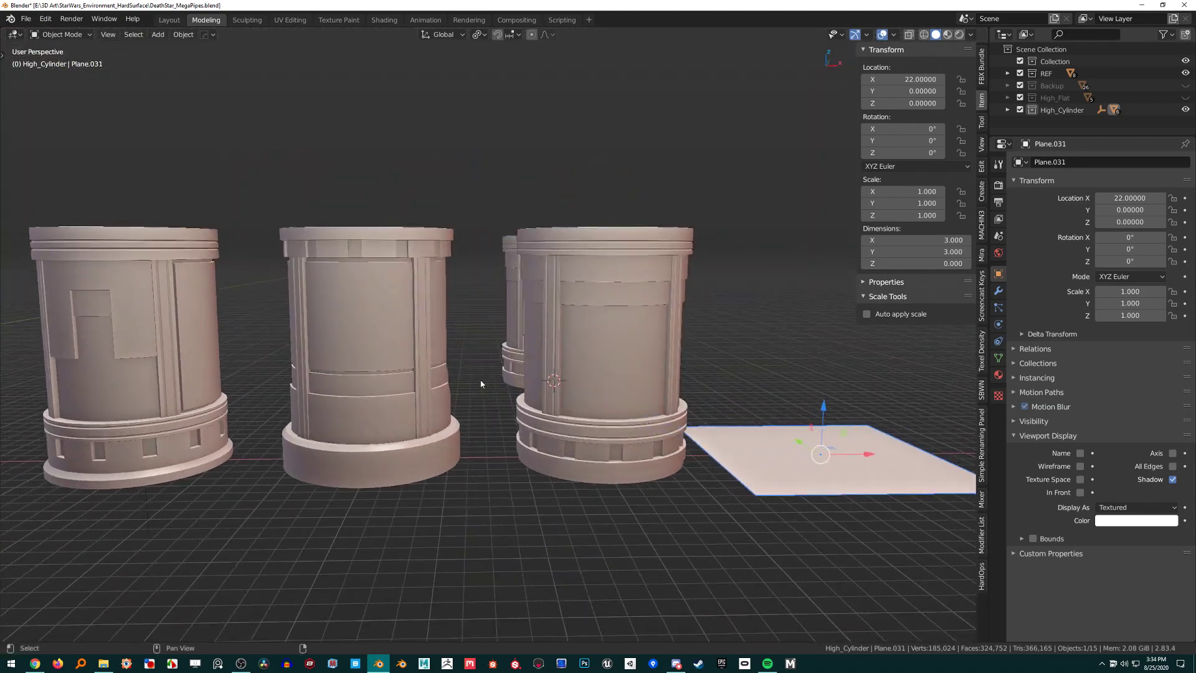